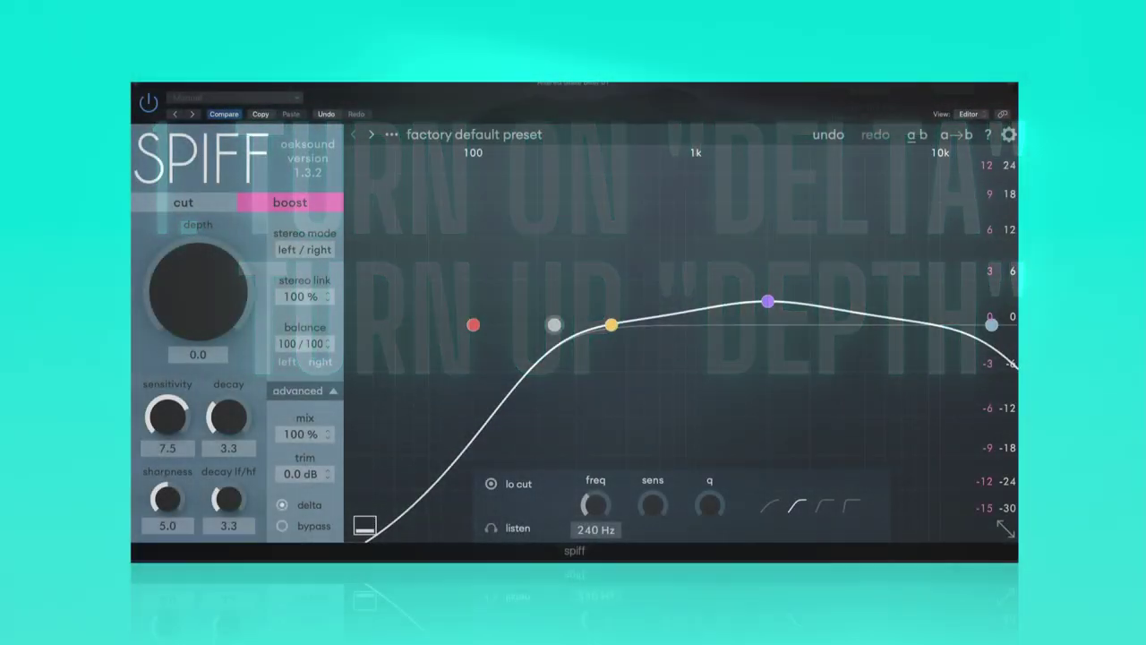
Step: Recheck the delta-only transient boost and lift Spiff's depth from zero to 3.8
click(307, 510)
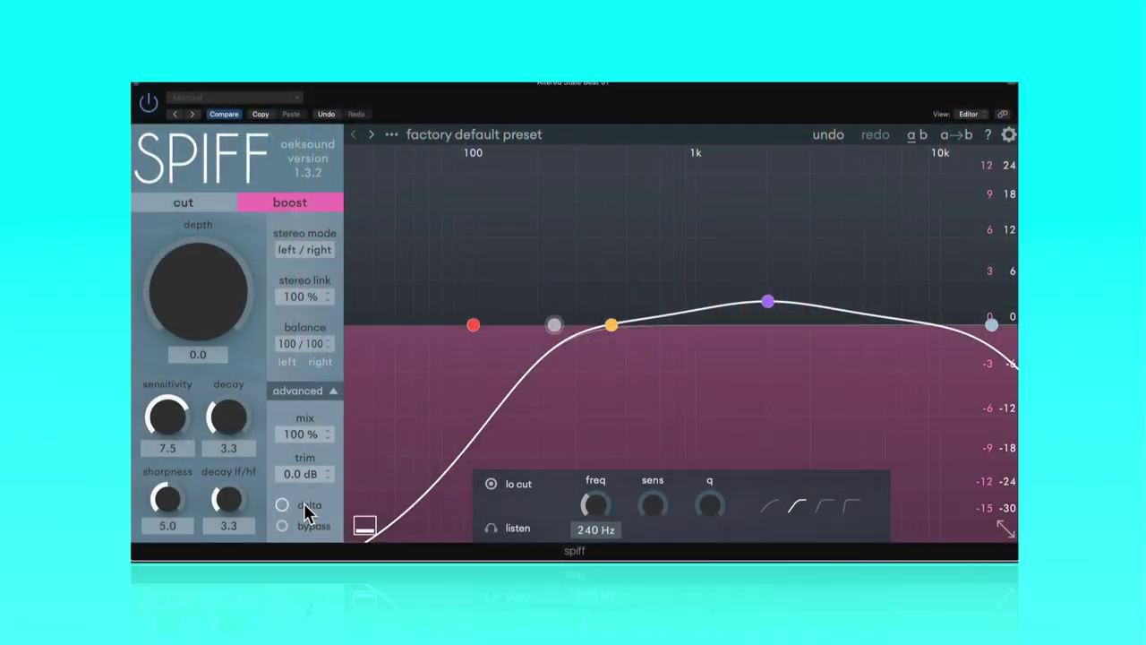
click(307, 510)
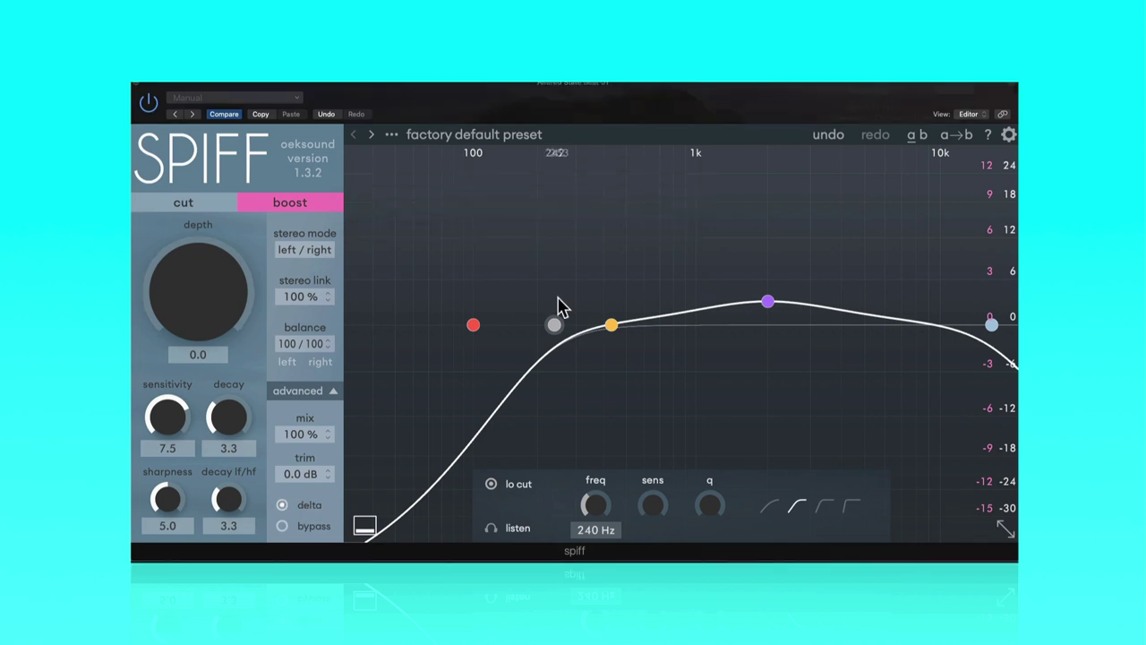
mouse_move(212, 287)
mouse_down()
mouse_move(248, 226)
mouse_move(260, 241)
mouse_up()
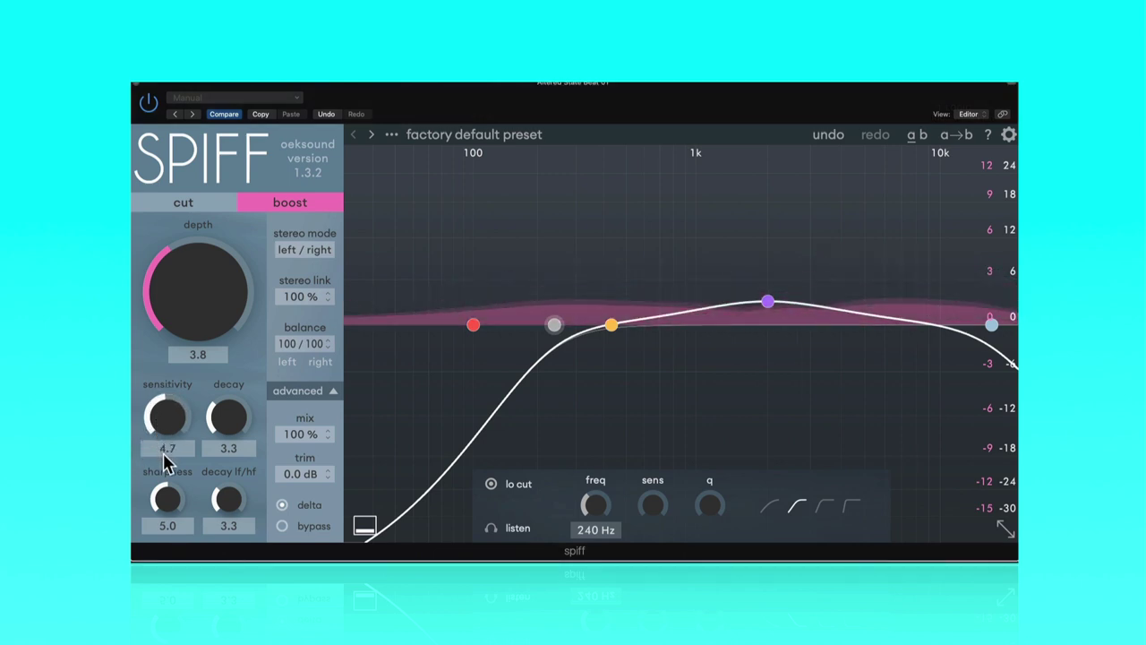
Step: Set sensitivity to 6.5 and try longer and shorter decay times, settling decay at 4.0
drag(166, 462, 172, 498)
drag(211, 410, 235, 392)
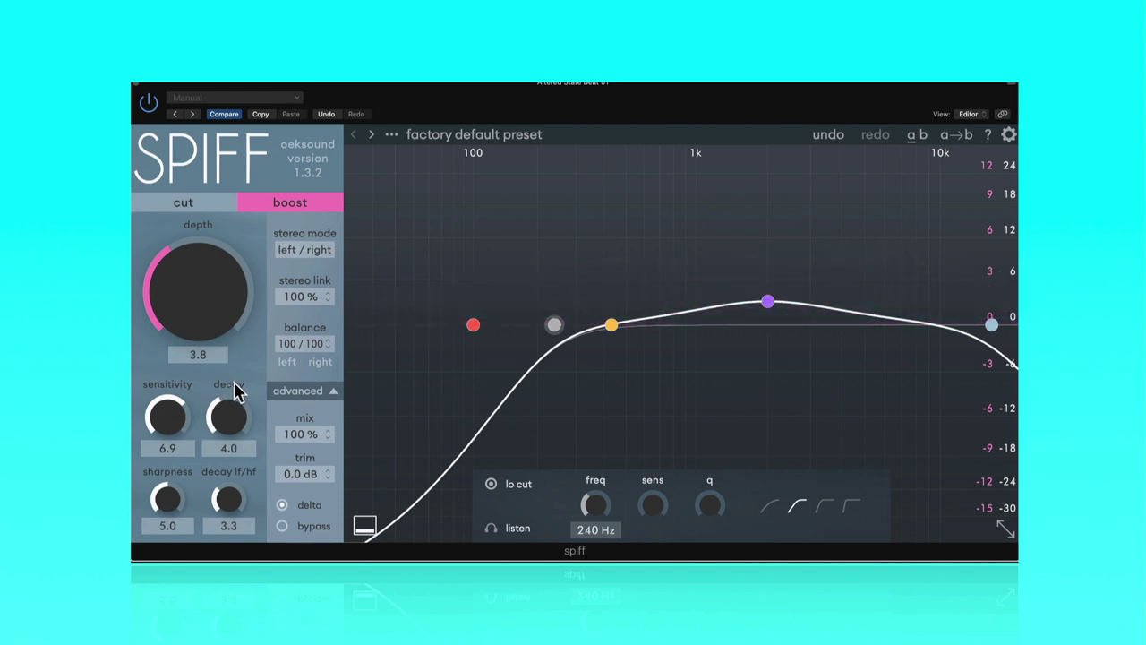
mouse_move(184, 429)
mouse_move(231, 421)
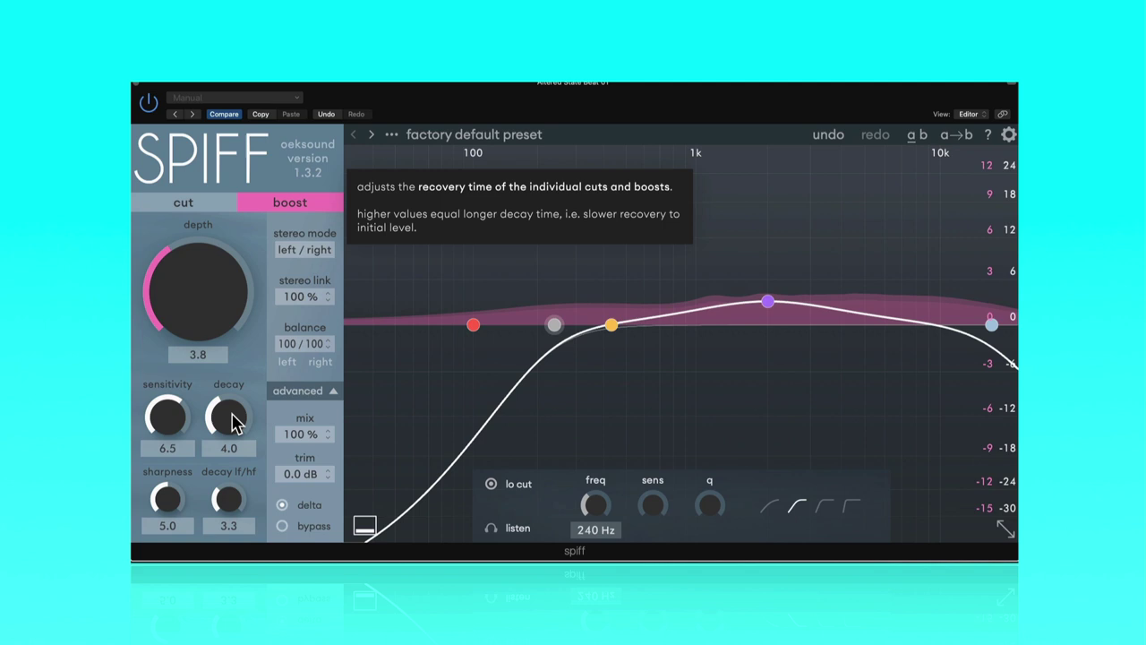
drag(235, 422, 250, 383)
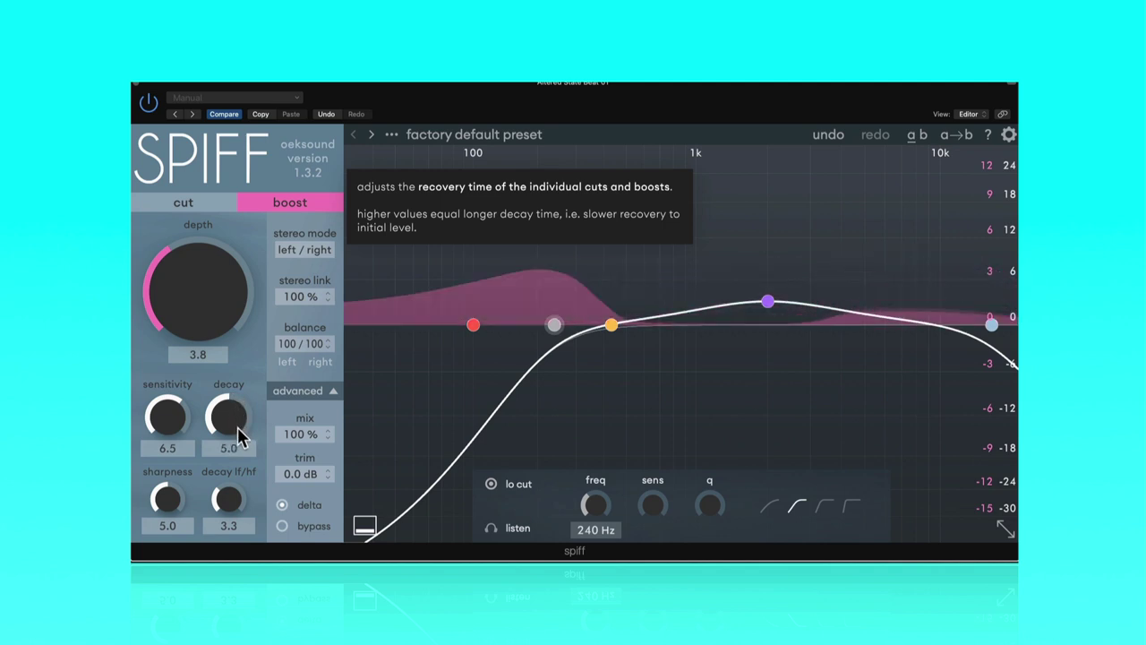
drag(244, 435, 248, 450)
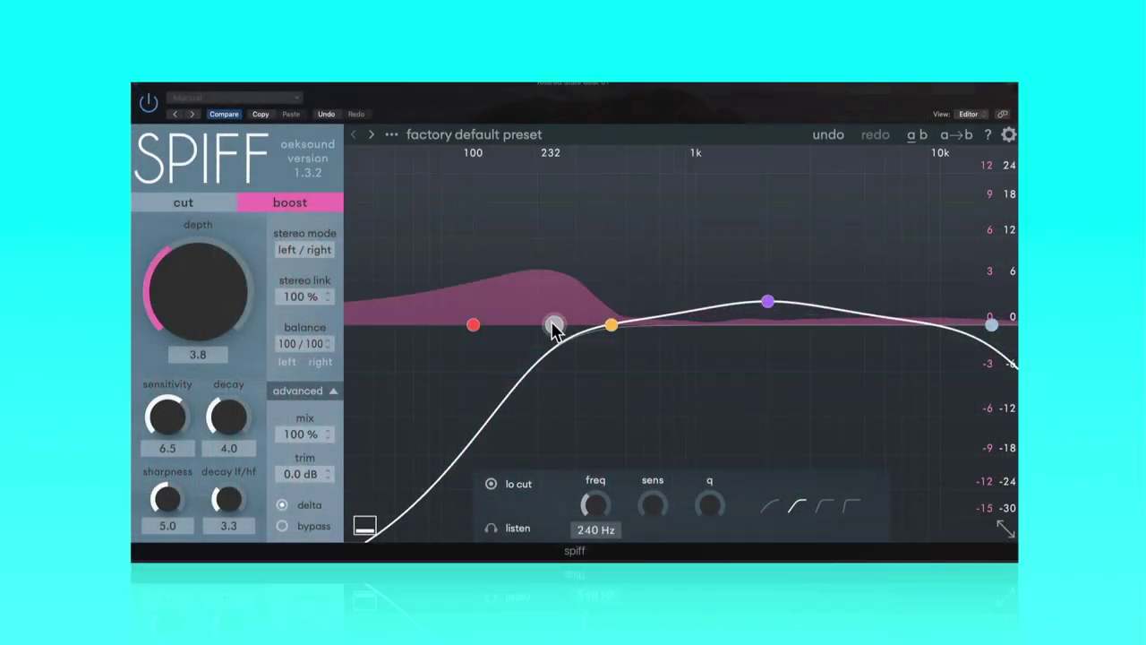
Step: Drop the sidechain low cut, raise depth to 4.9 against the full signal, then set low cut to 104 Hz
drag(554, 325, 389, 332)
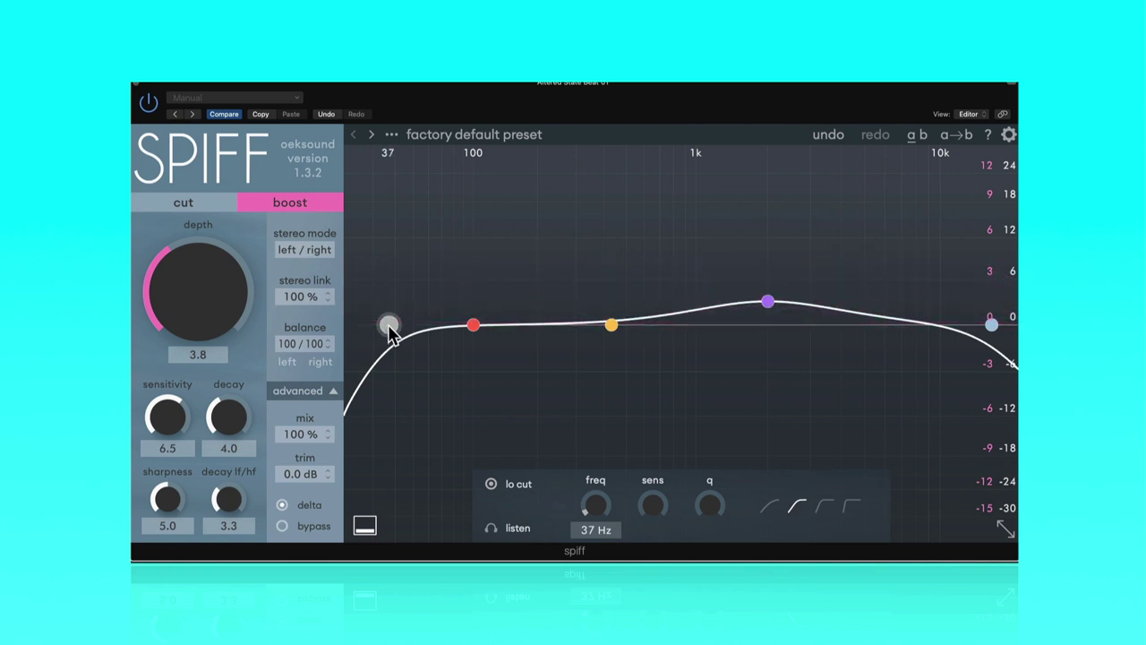
click(311, 508)
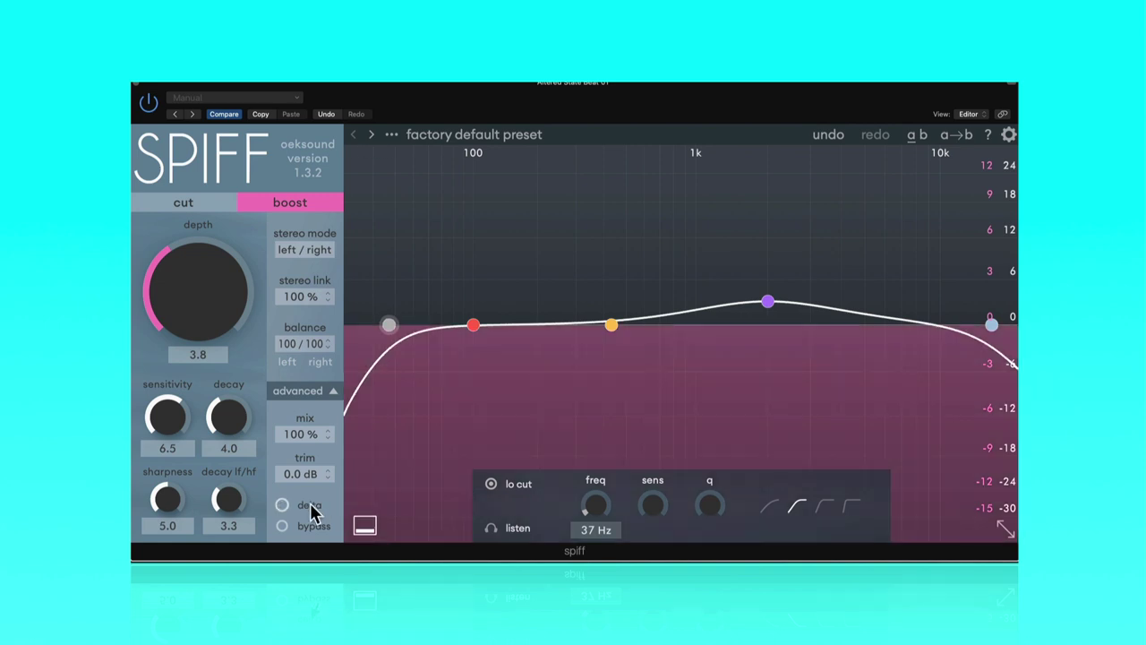
drag(214, 320, 212, 301)
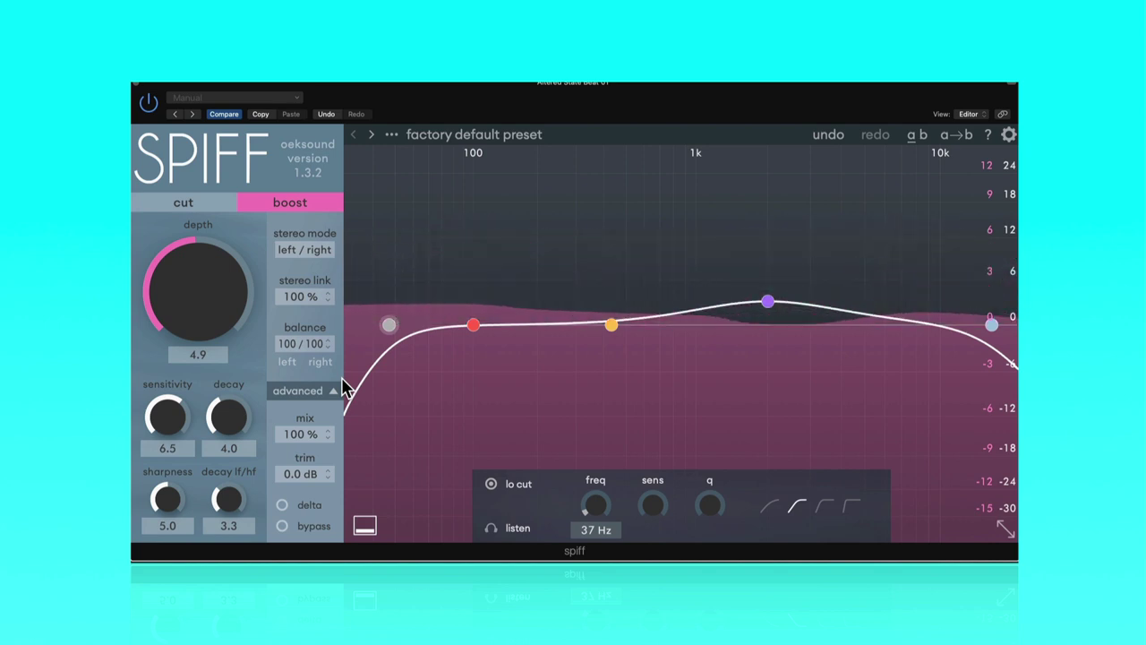
click(300, 505)
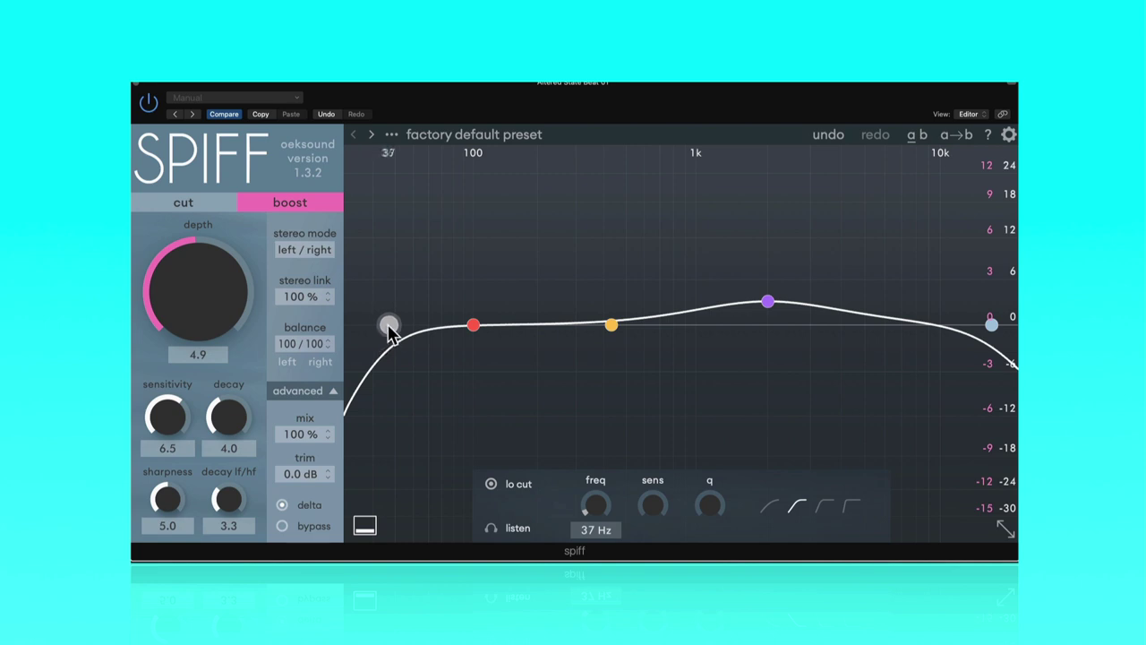
mouse_move(389, 327)
mouse_down()
mouse_move(480, 324)
mouse_move(353, 325)
mouse_move(469, 324)
mouse_up()
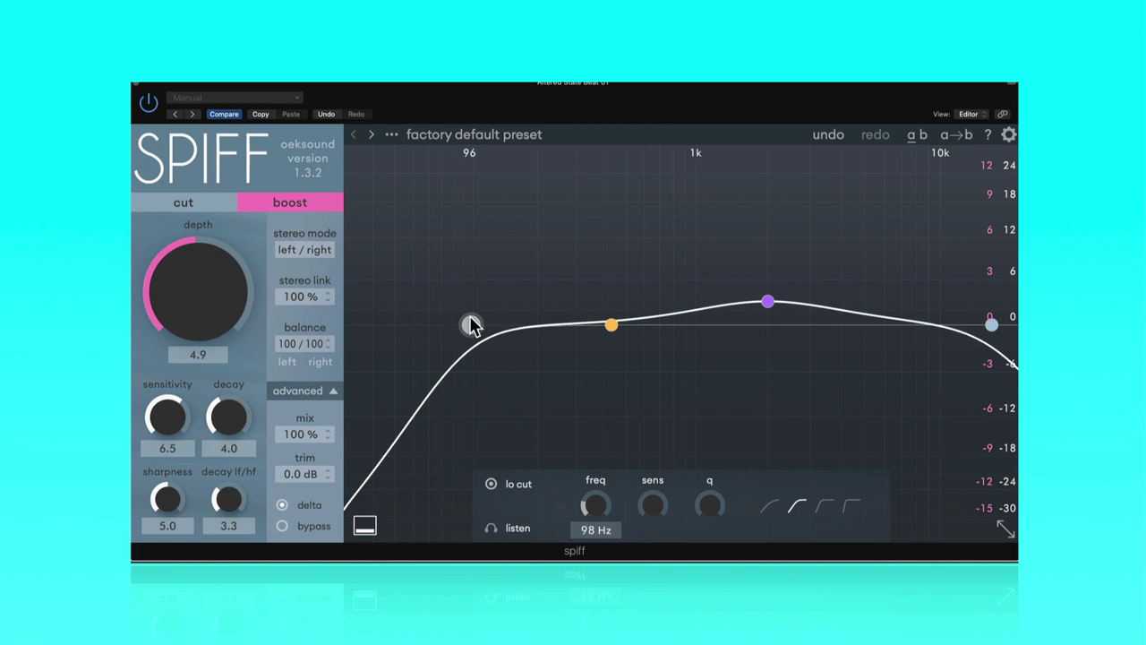
drag(472, 325, 477, 325)
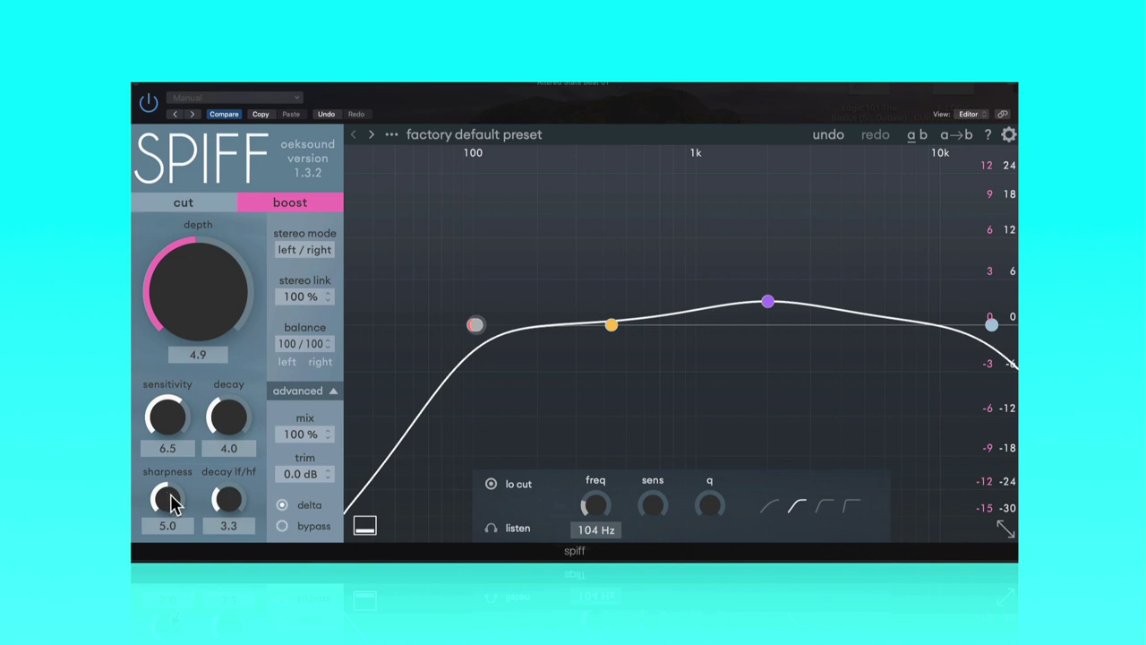
Step: Start the drum loop playing and raise Spiff's transient sharpness to 6.0
click(568, 110)
key(space)
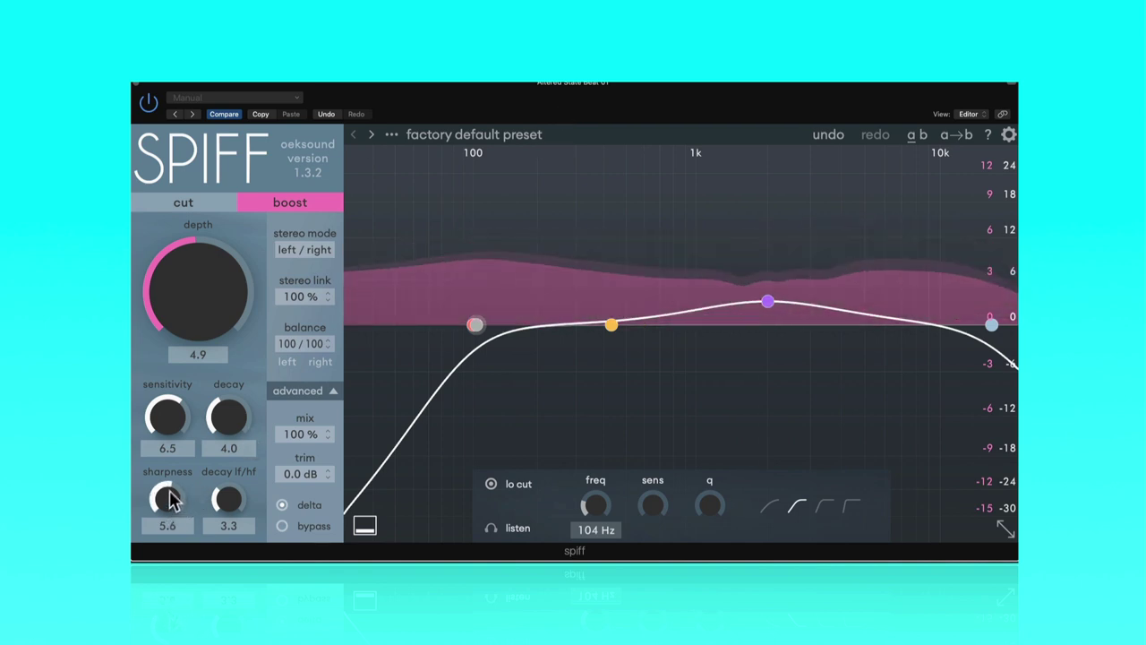
drag(179, 506, 239, 488)
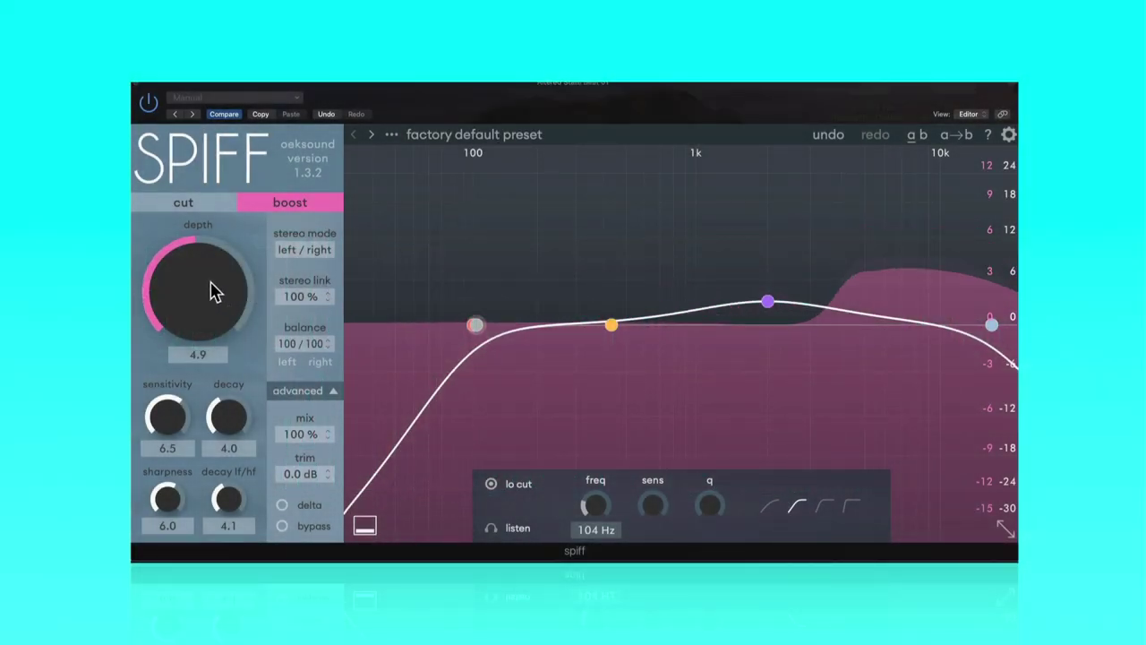
Step: Reduce Spiff's depth from 4.9 to 3.6 while hearing the full processed loop
drag(215, 291, 210, 305)
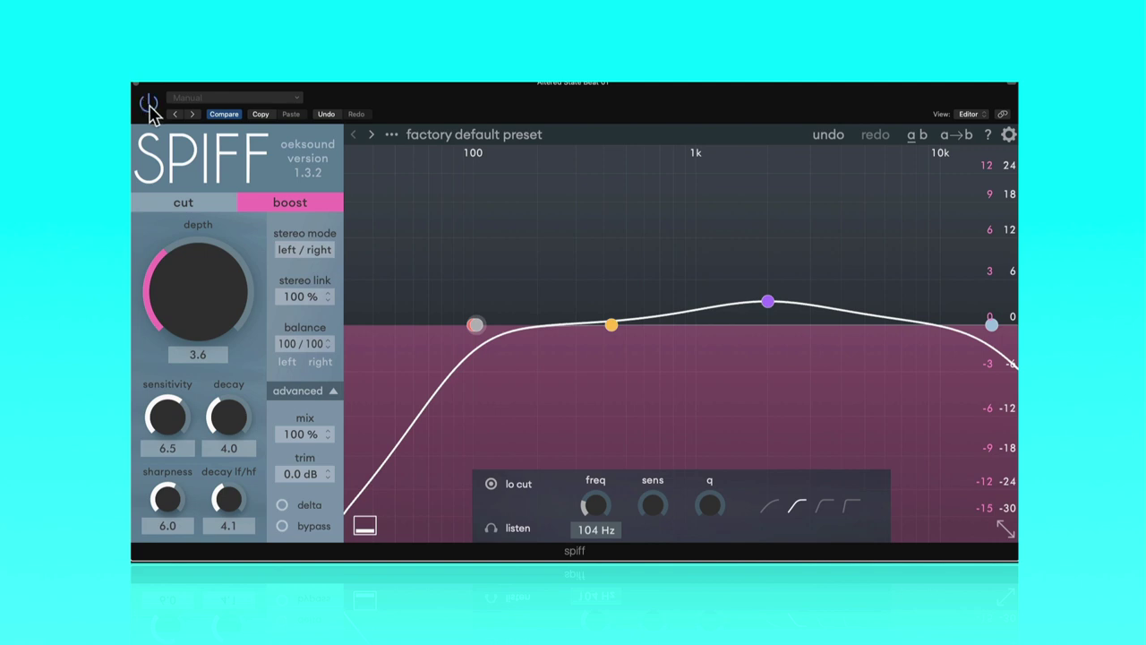
click(311, 528)
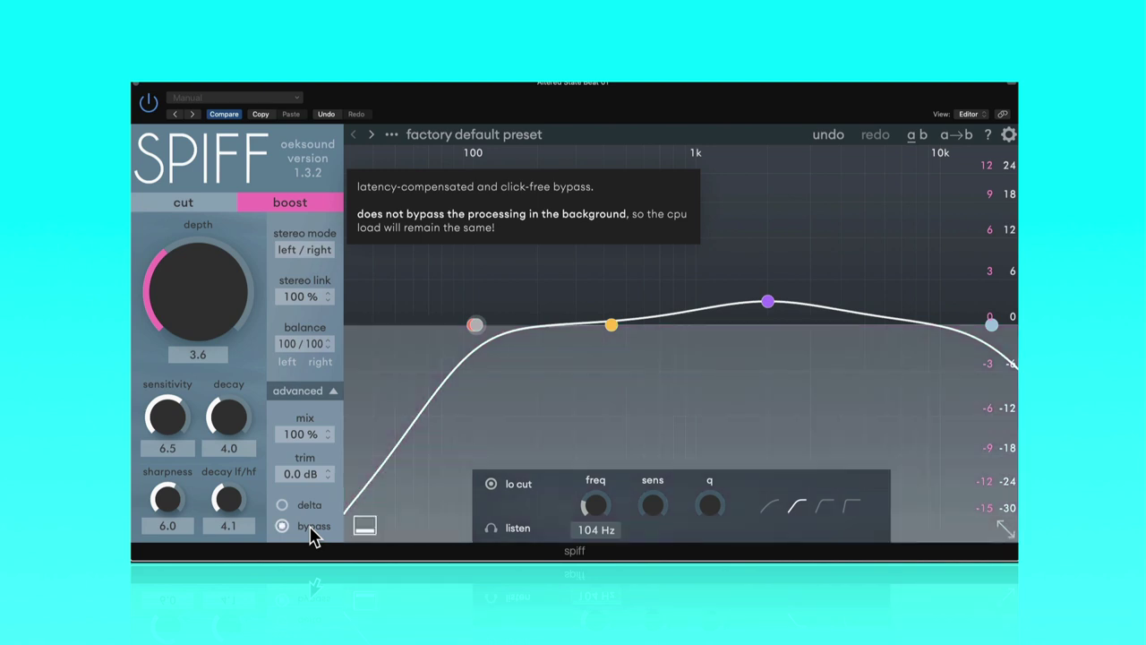
click(311, 528)
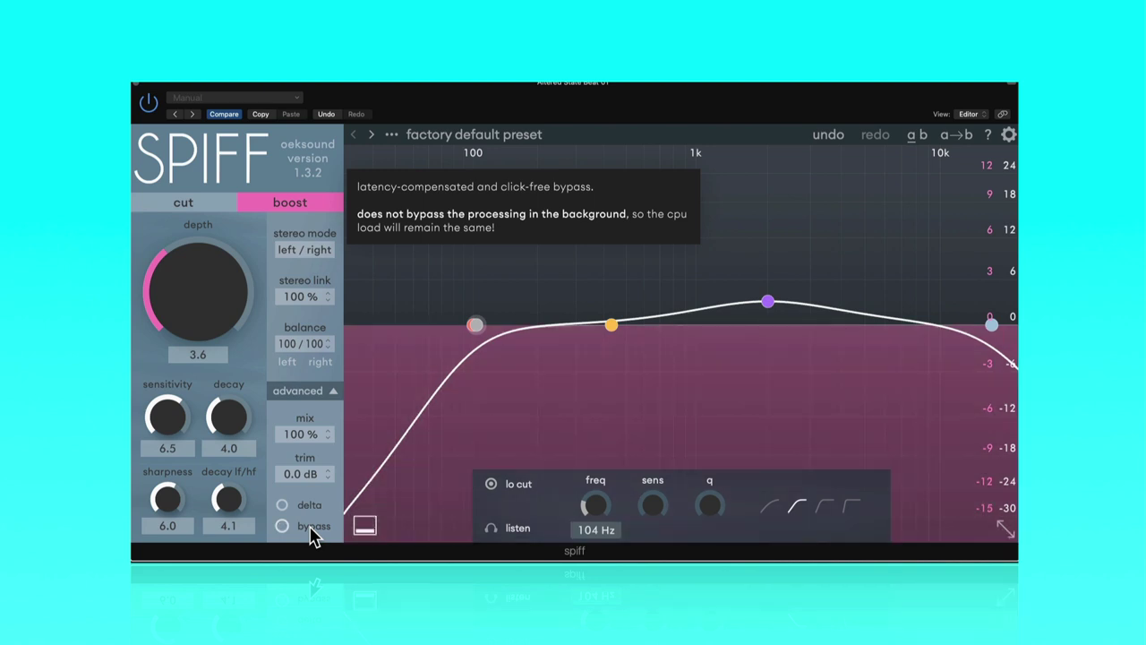
click(312, 528)
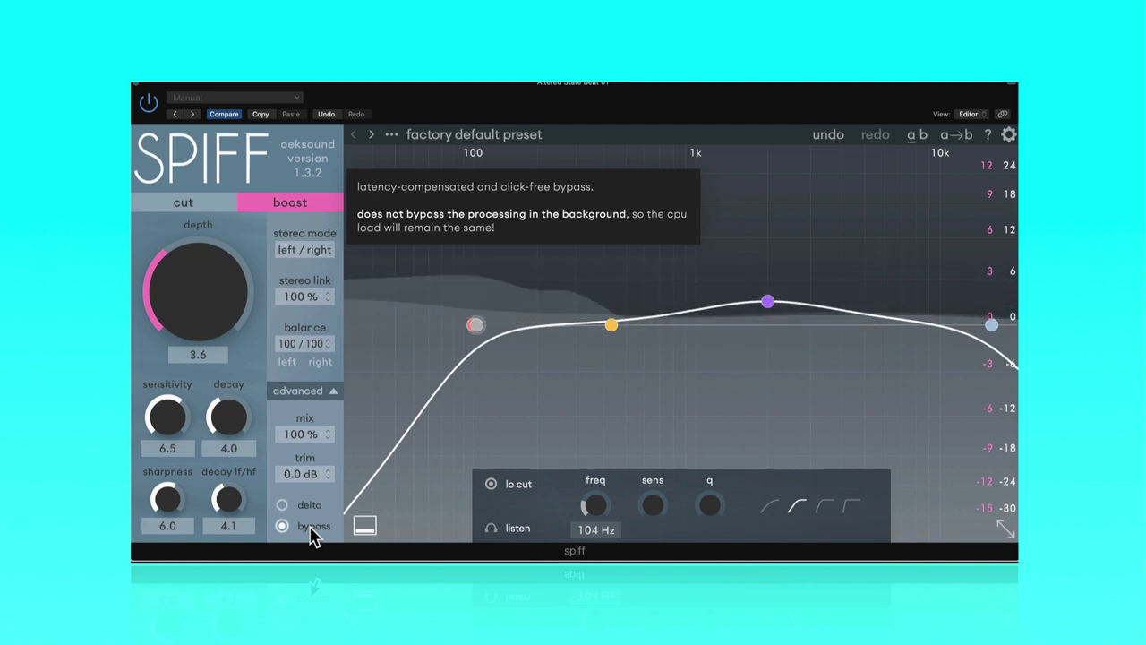
click(312, 528)
click(312, 528)
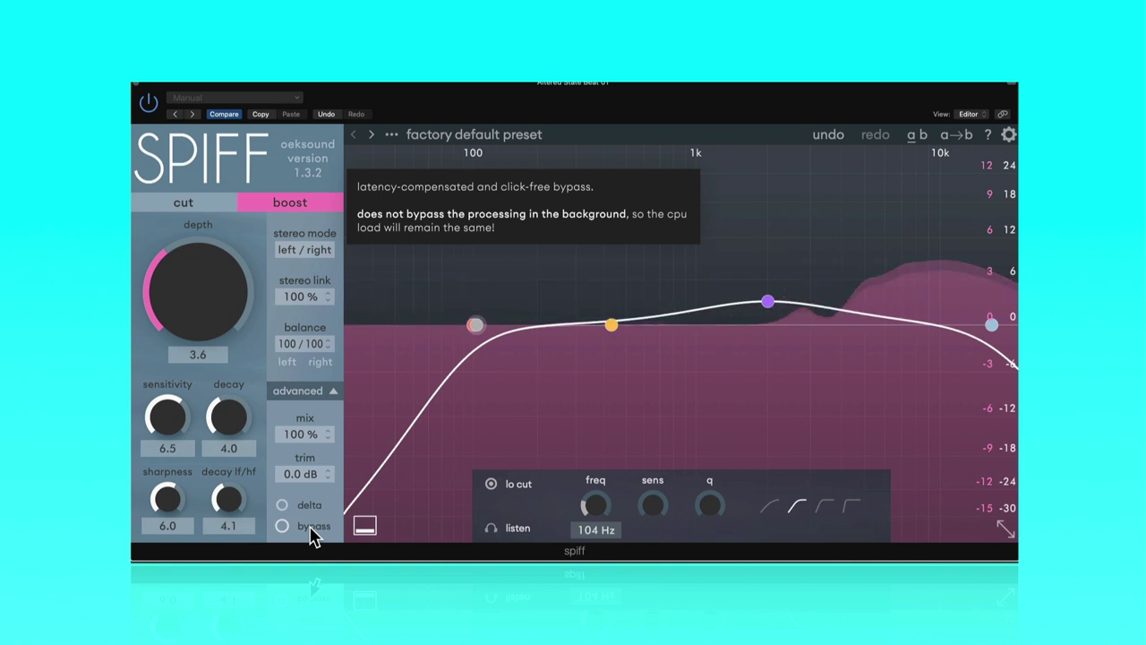
click(312, 528)
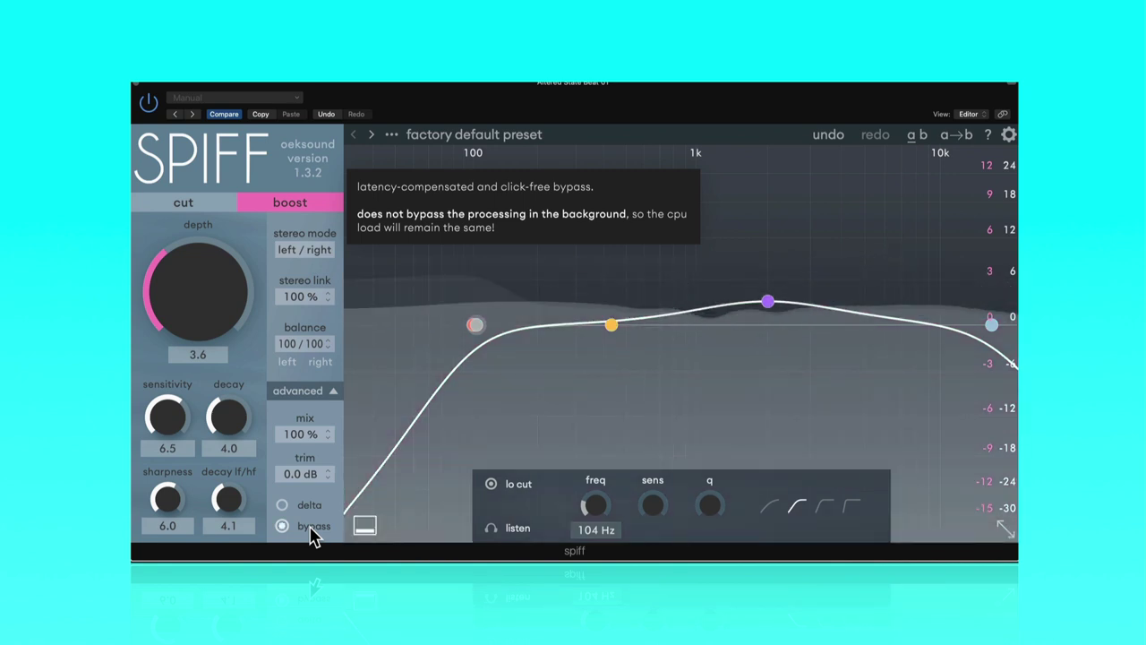
click(311, 528)
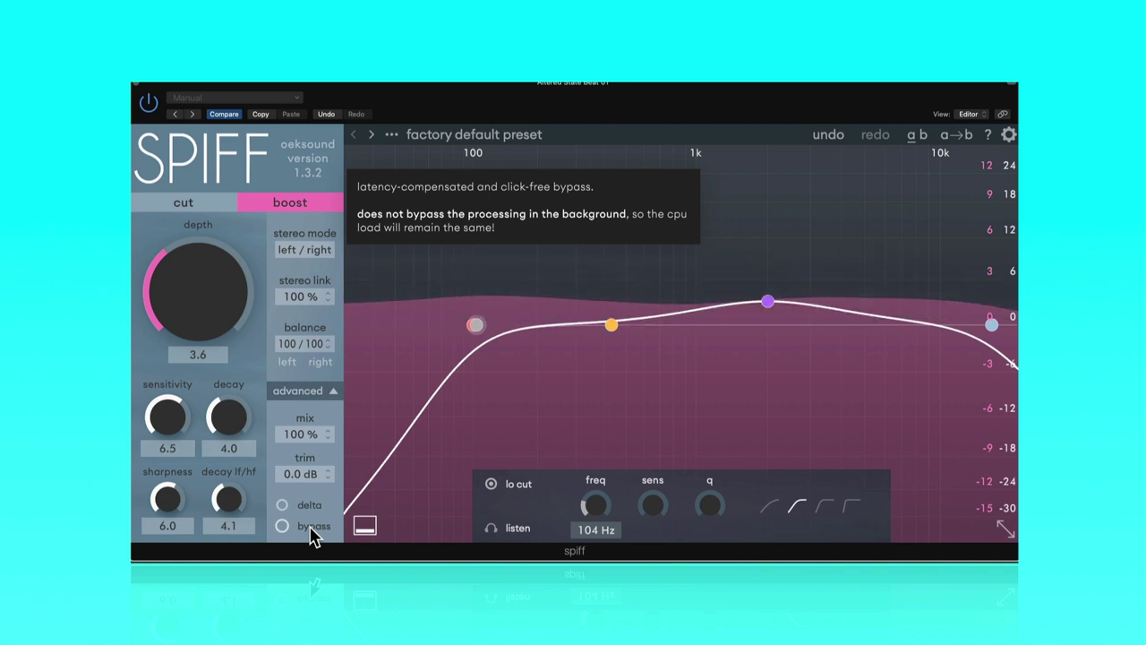
drag(224, 340, 233, 313)
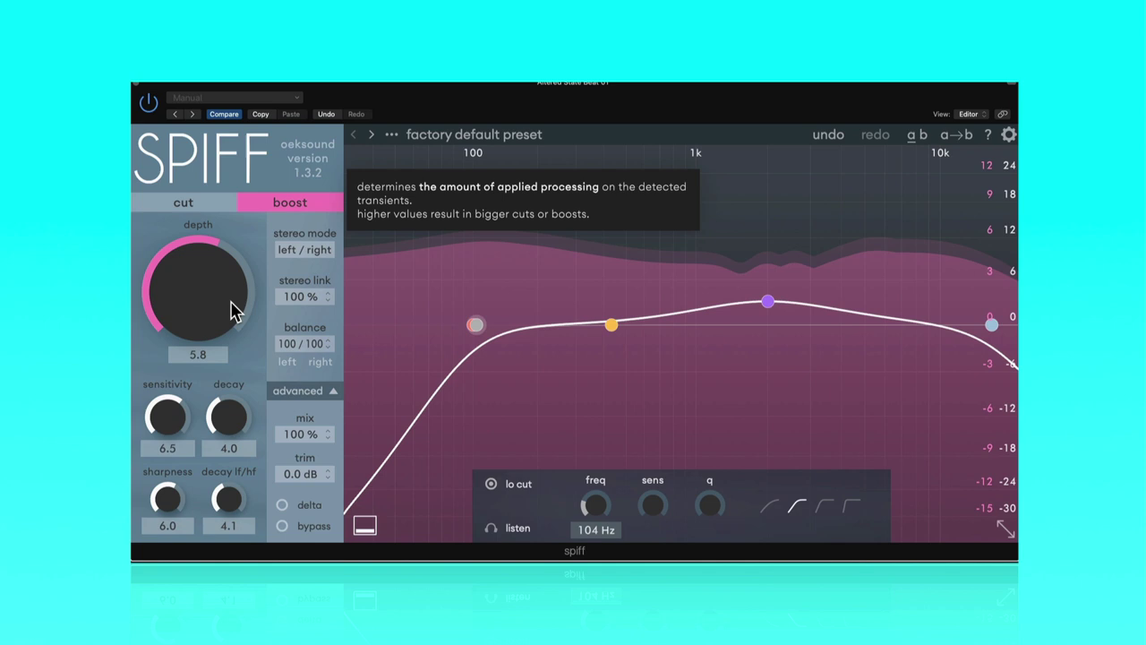
click(299, 530)
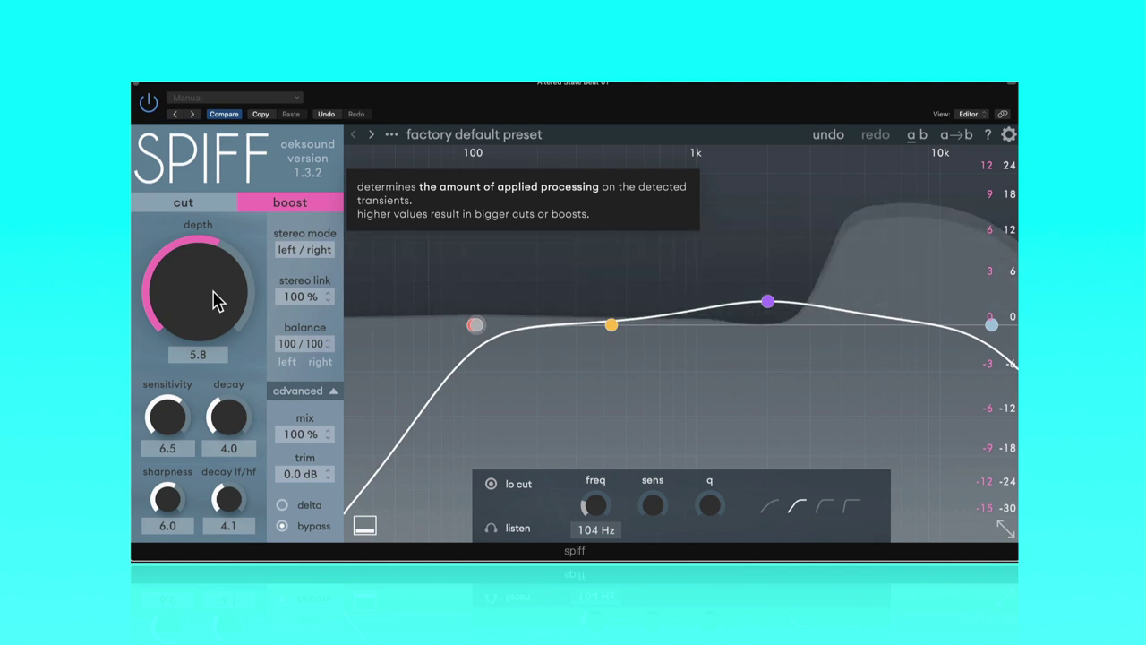
click(284, 527)
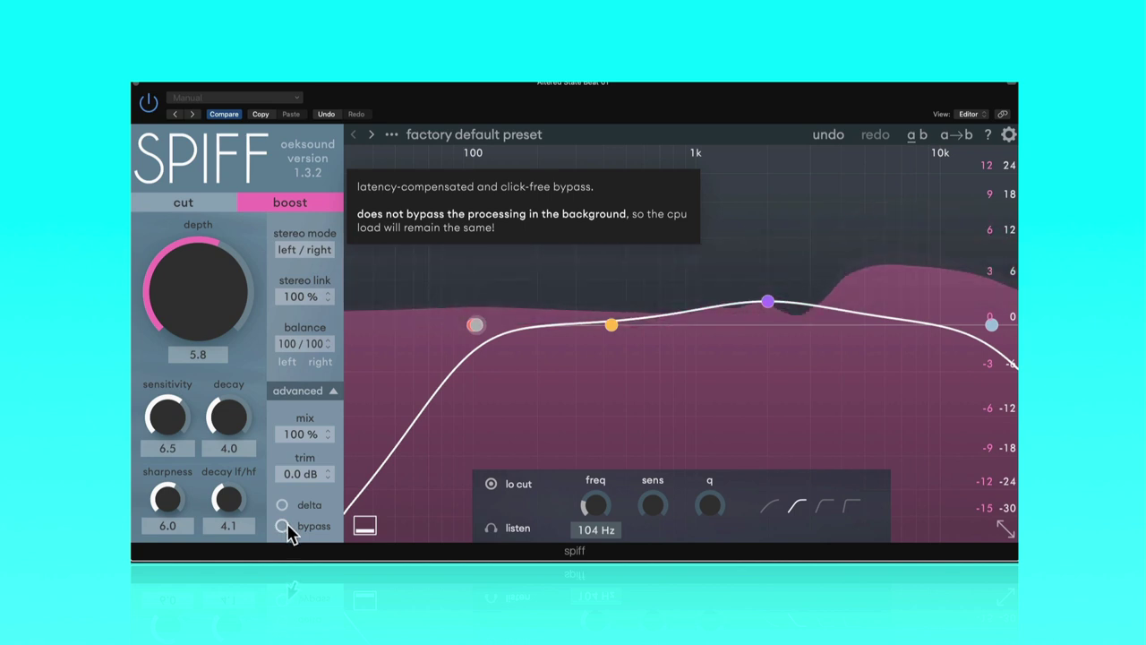
click(283, 526)
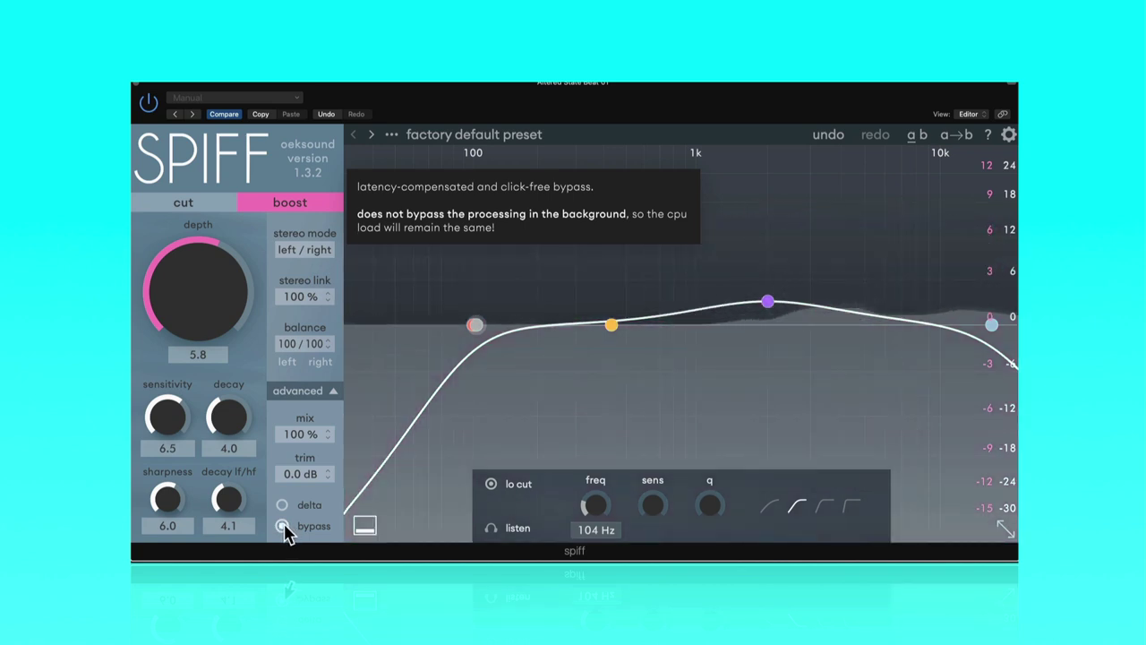
click(283, 526)
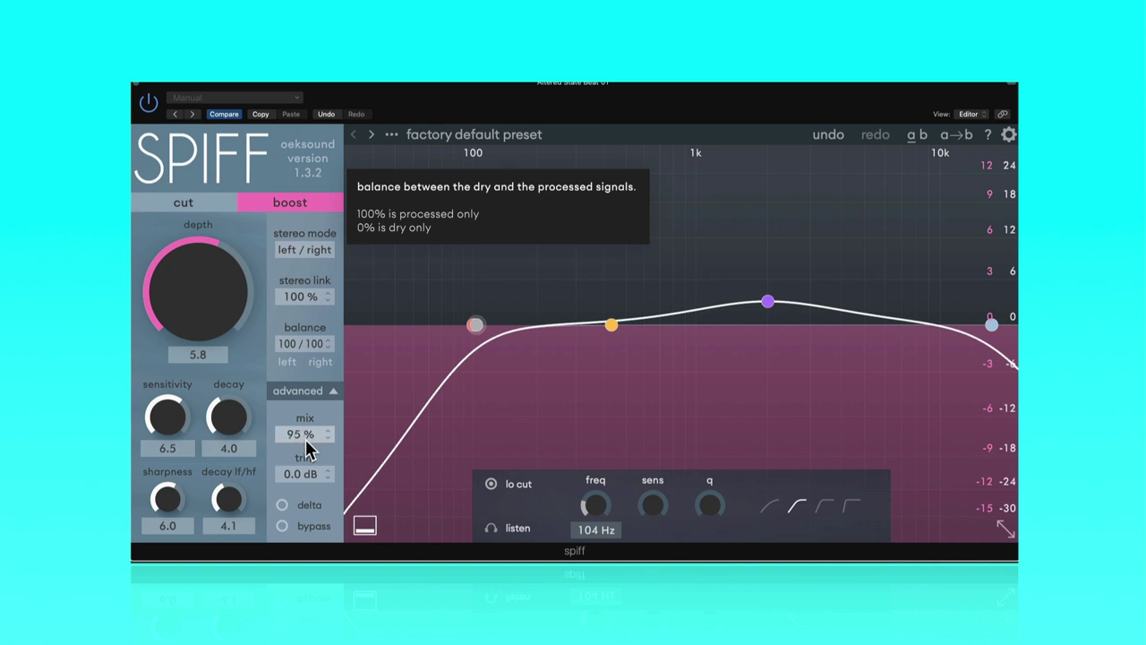
Step: Bring the wet mix down to 90% and the output trim to -0.8 dB
scroll(306, 443, down, 3)
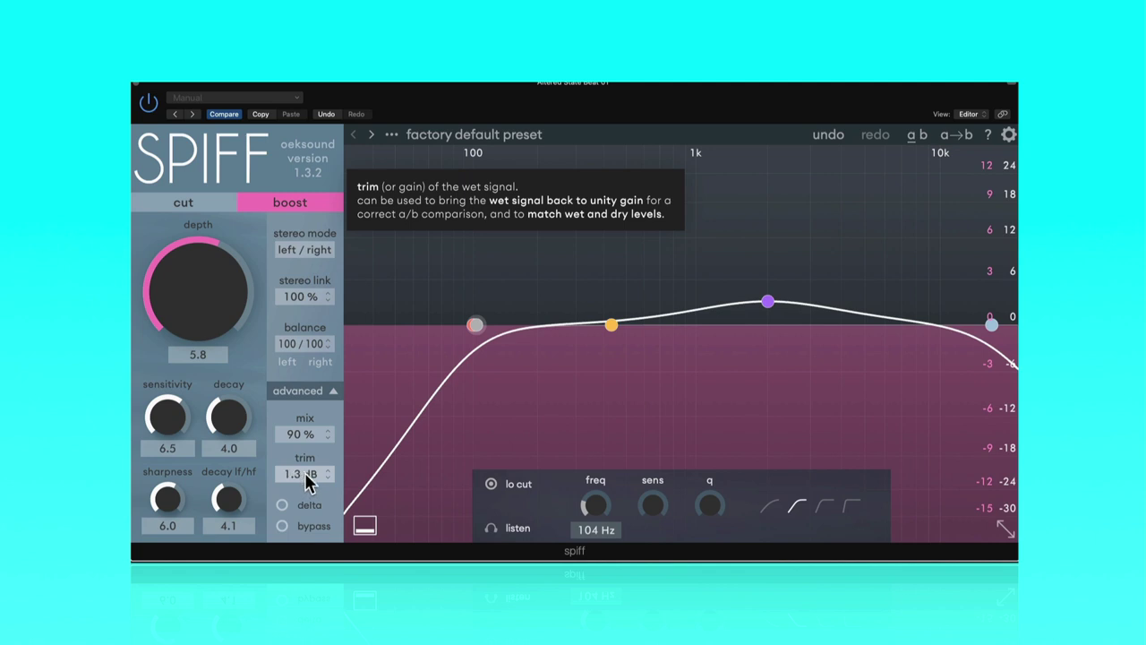
scroll(305, 475, down, 4)
scroll(308, 474, down, 2)
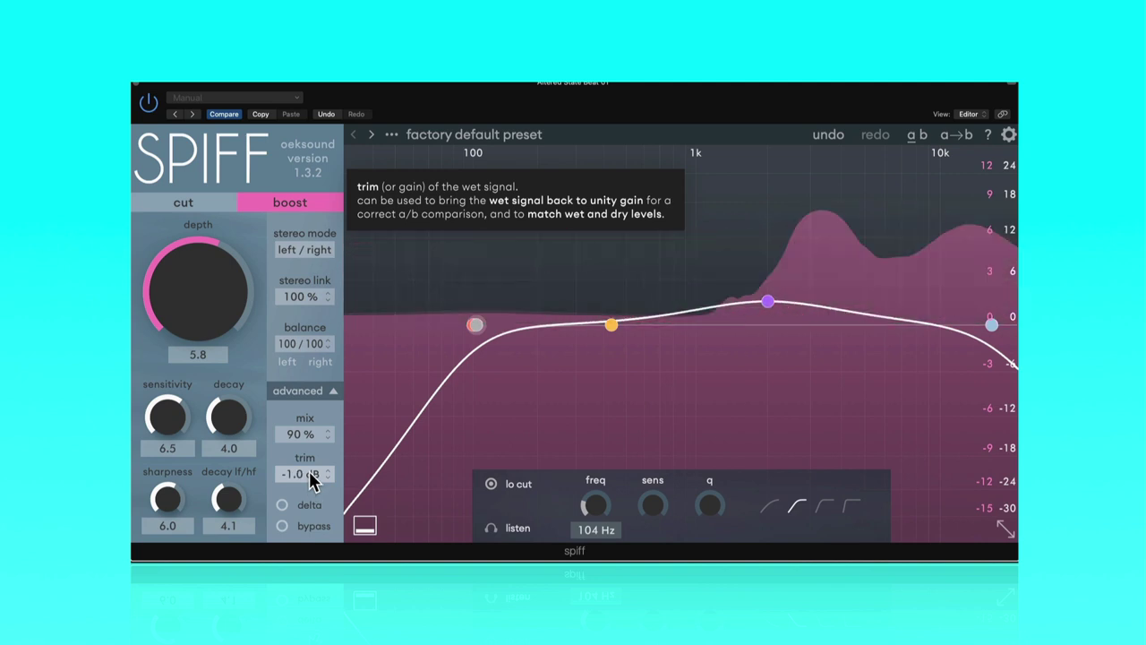
scroll(309, 471, up, 4)
scroll(309, 470, down, 1)
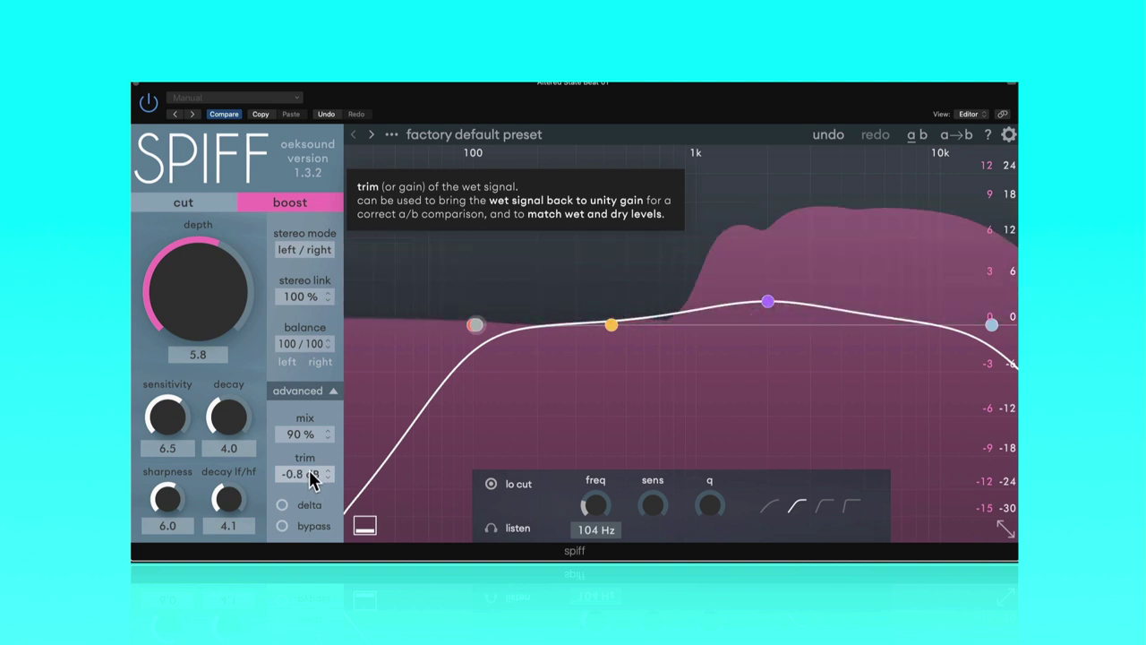
Step: Compare against the bypassed sound, re-enable processing, and select band 2 for editing
click(304, 526)
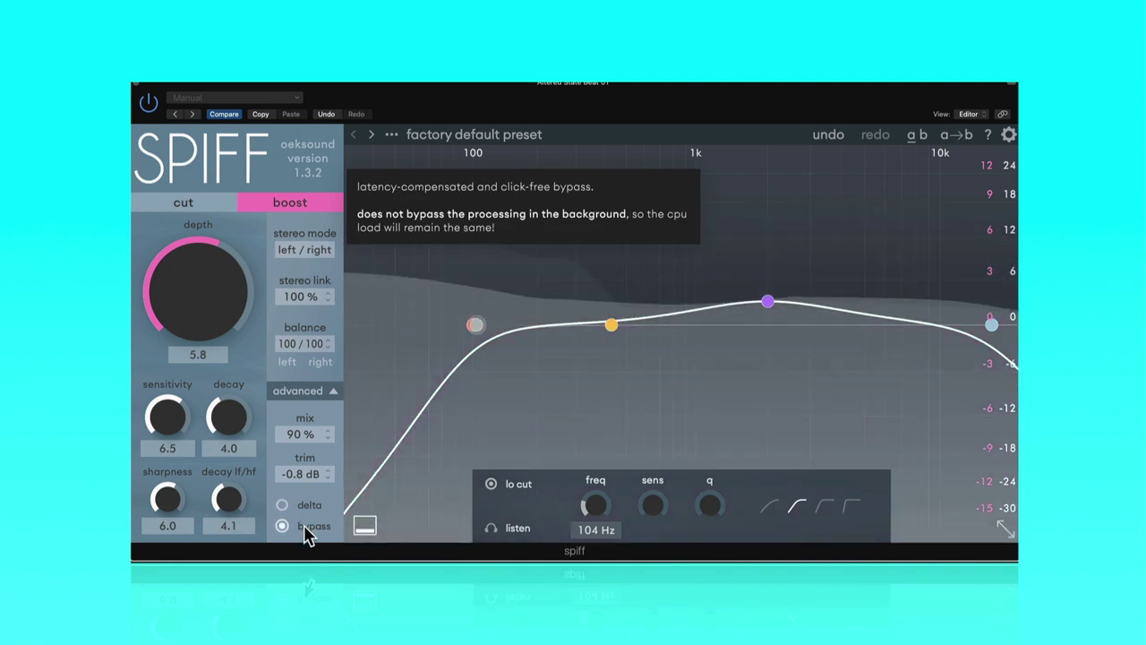
click(304, 529)
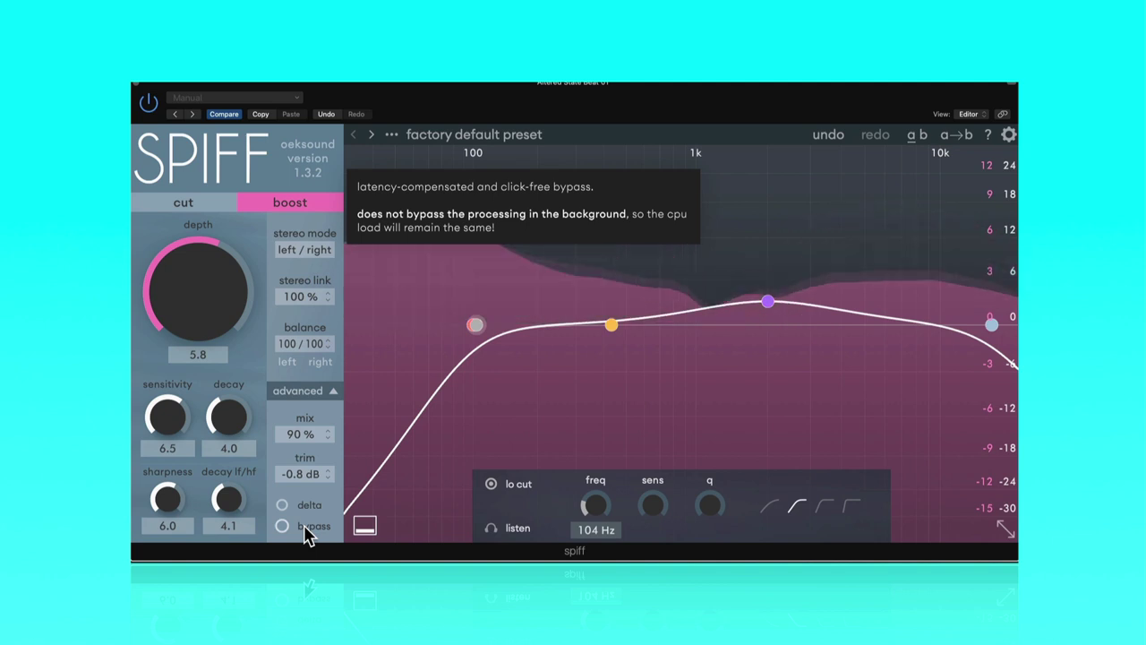
click(610, 322)
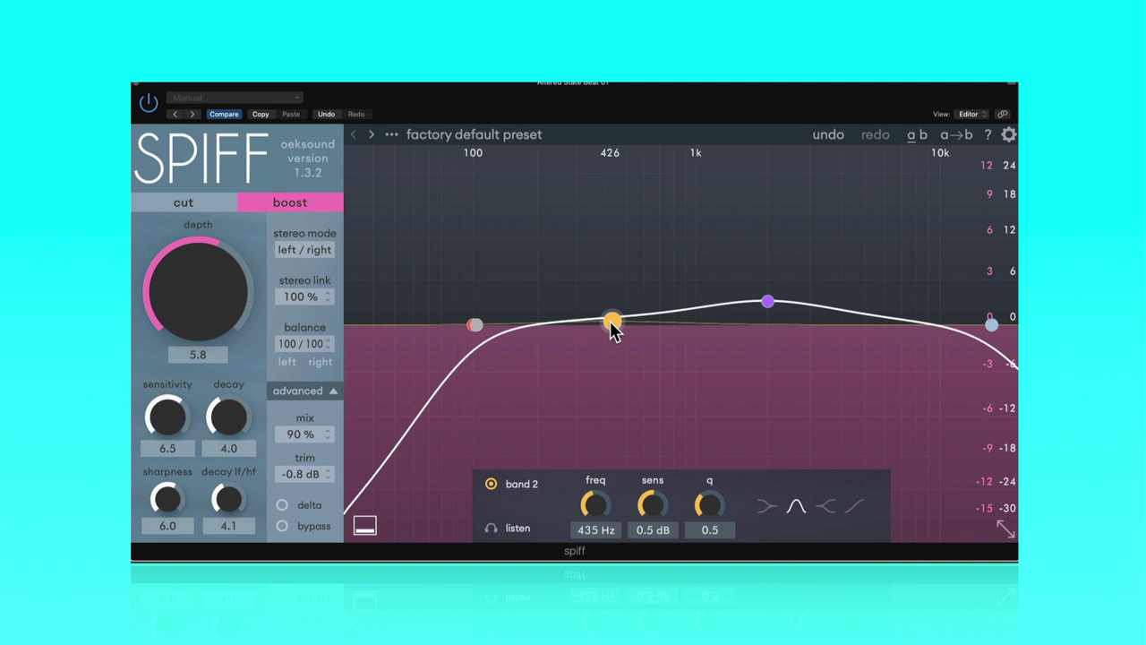
Step: Solo band 2, lift it to about 461 Hz, A/B with bypass, and set its sensitivity to 3.1 dB
click(611, 324)
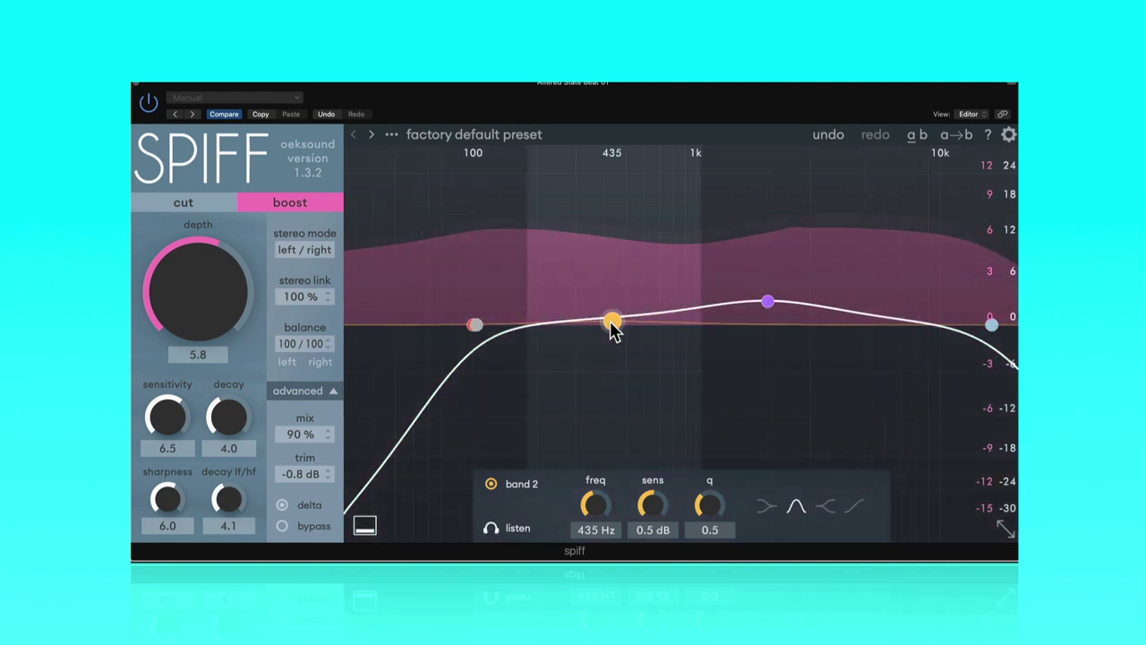
drag(611, 320, 617, 283)
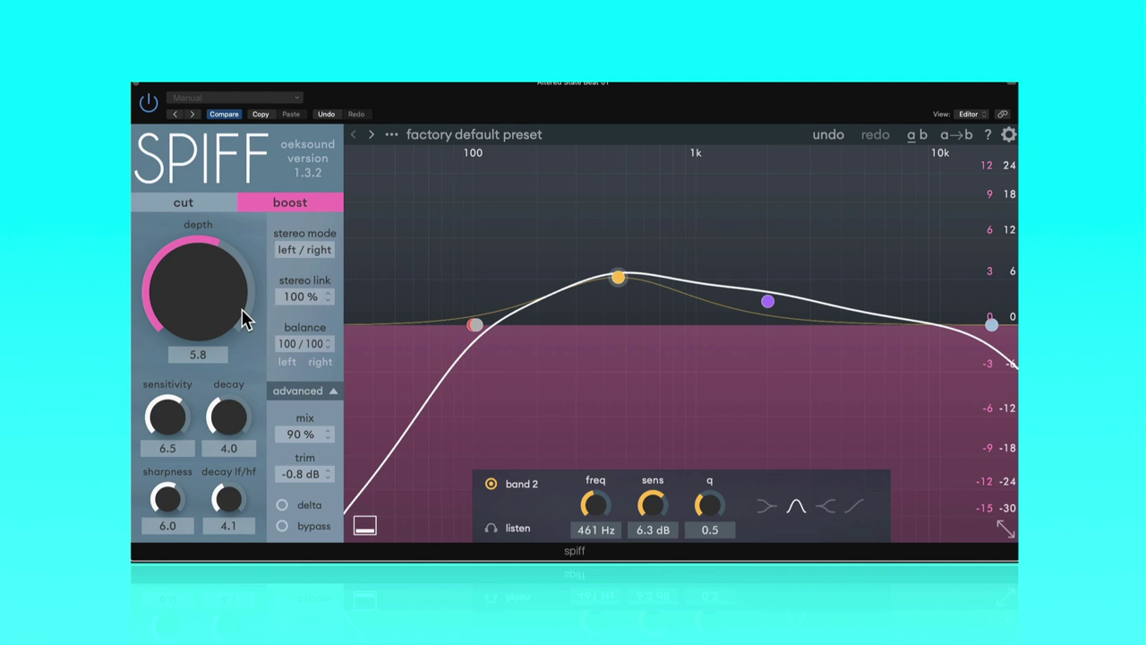
mouse_move(245, 319)
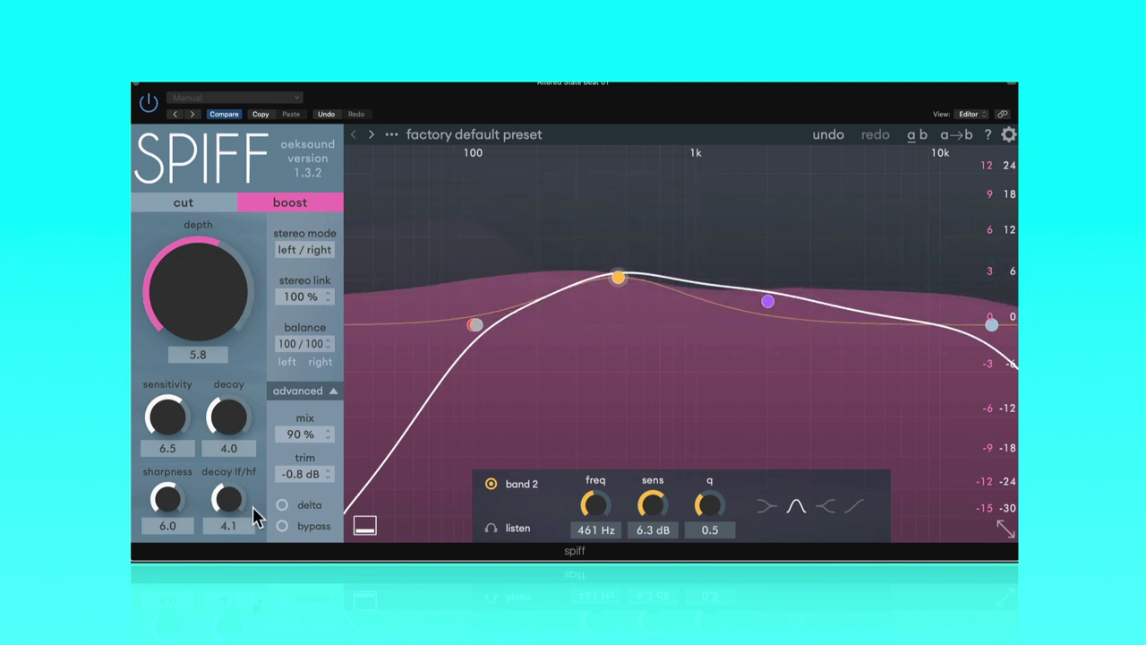
click(300, 535)
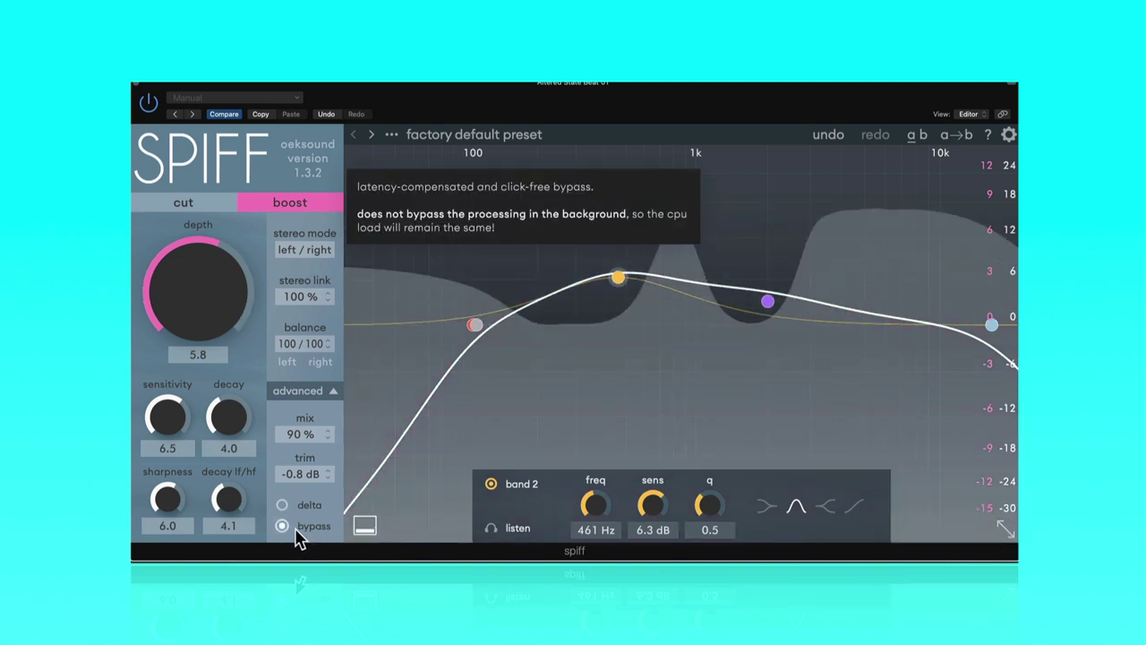
click(287, 530)
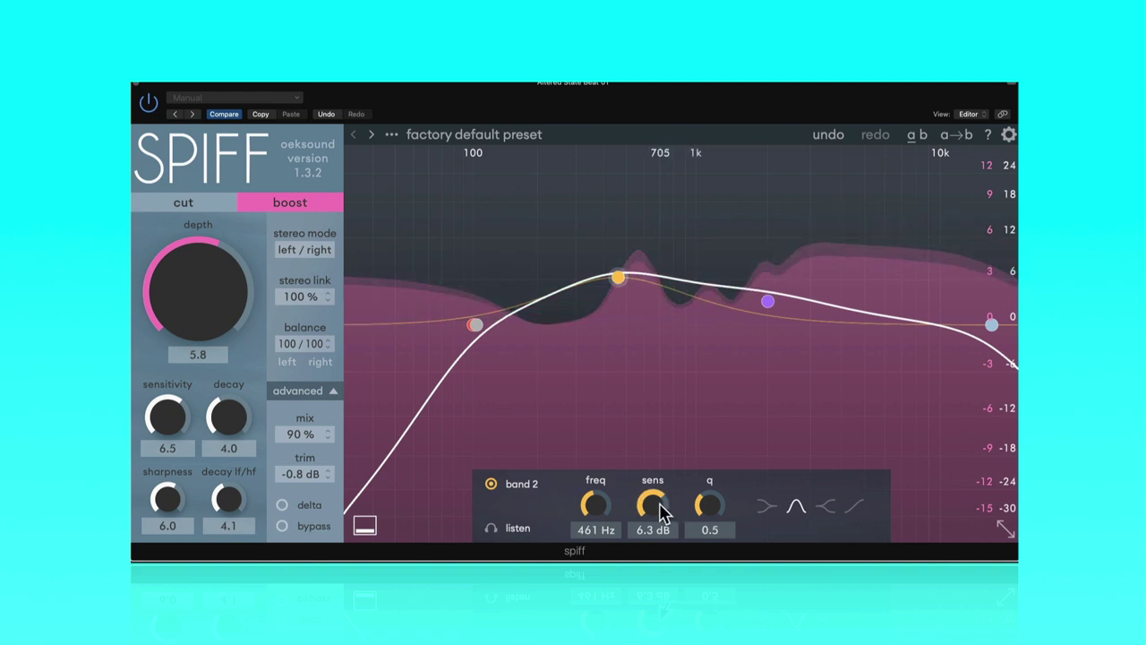
drag(660, 508, 659, 526)
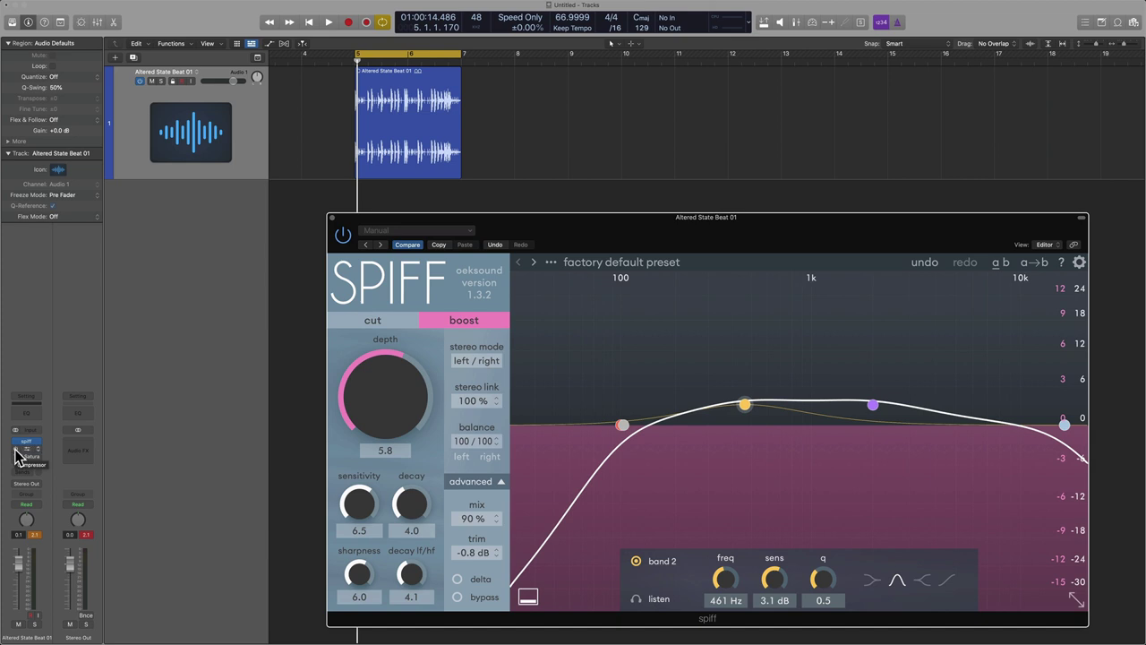
Step: Move Spiff below the Compressor and TR5 Saturator during playback, then switch it to Cut mode
click(16, 461)
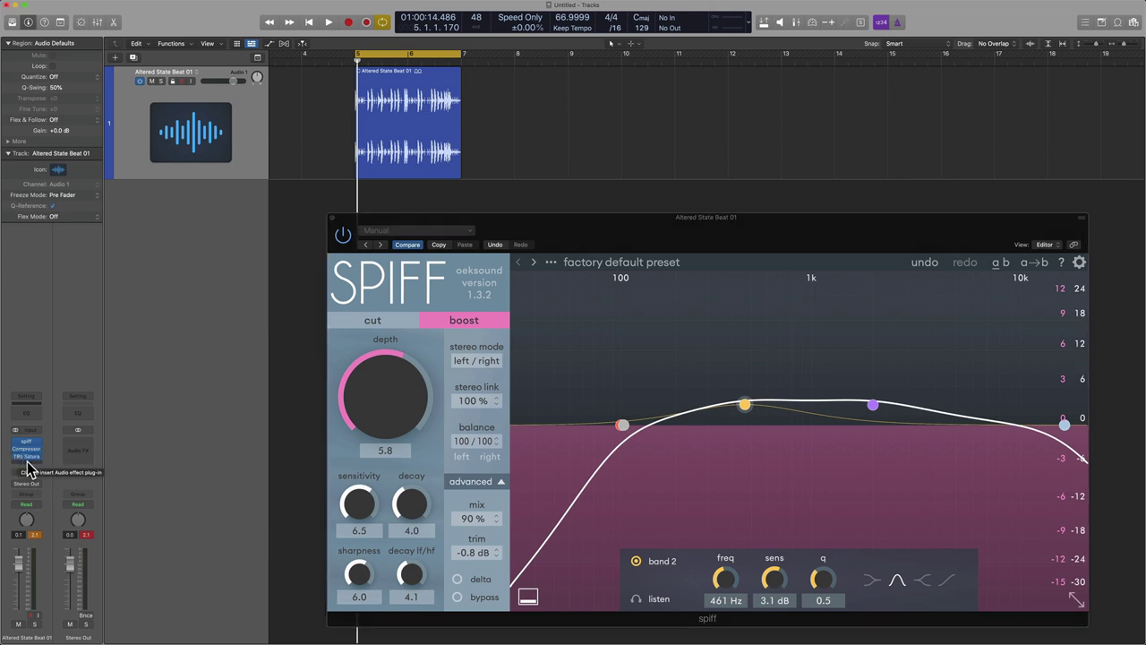
key(space)
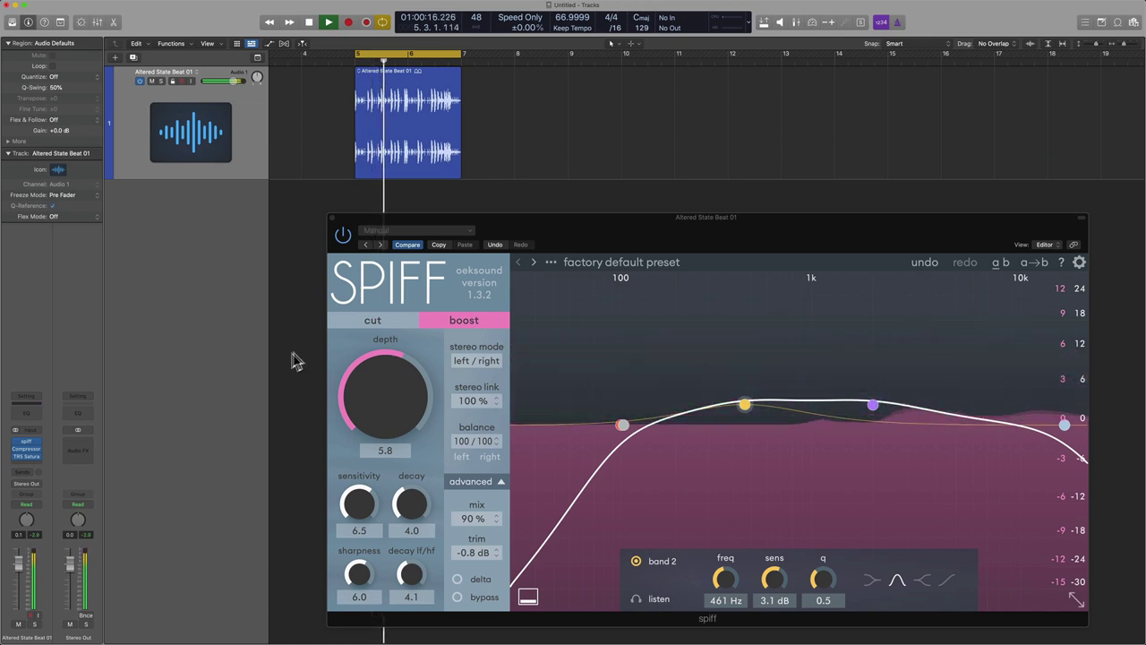
click(26, 459)
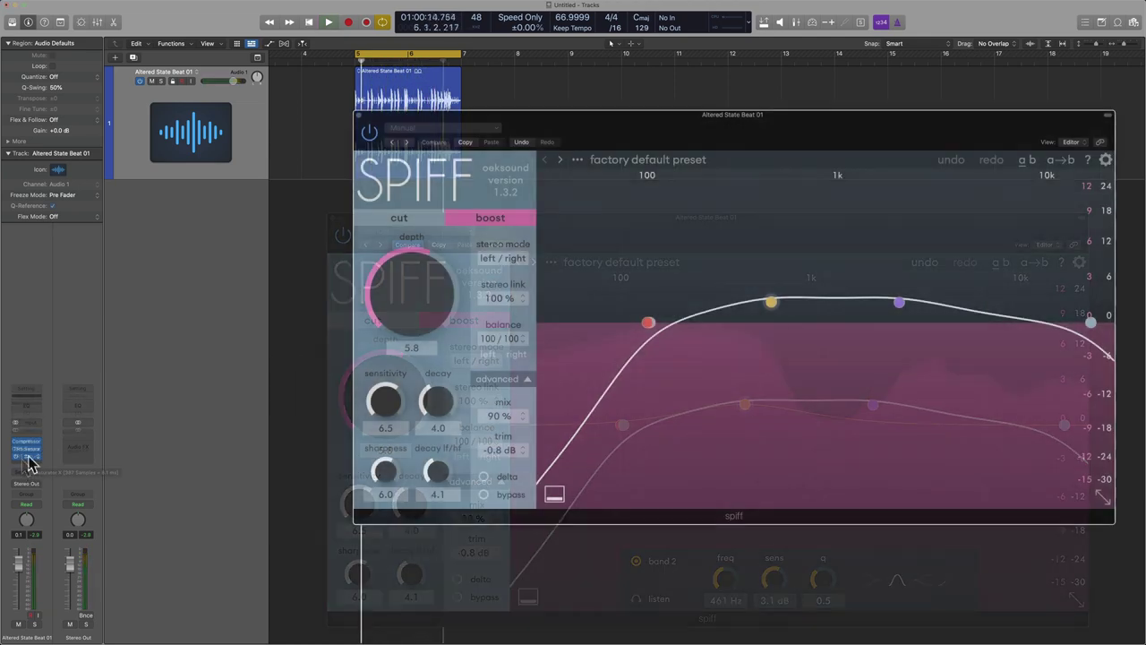
key(space)
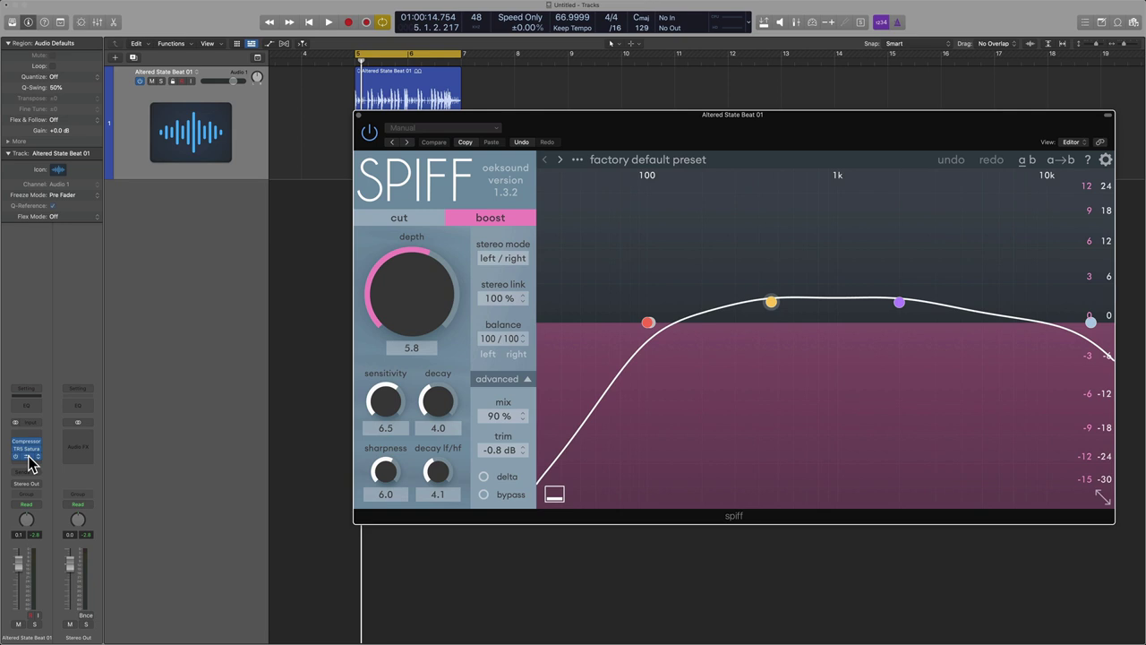
click(425, 222)
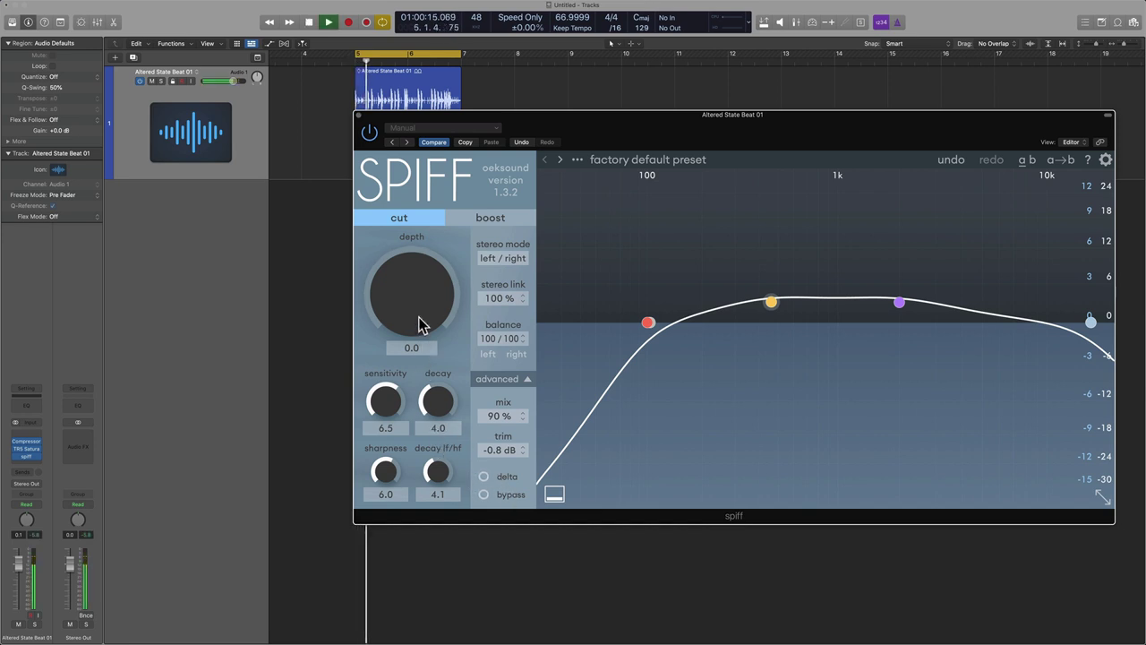
Step: Raise the cut depth to 3.2 and A/B against bypass, leaving processing on
drag(428, 287, 435, 283)
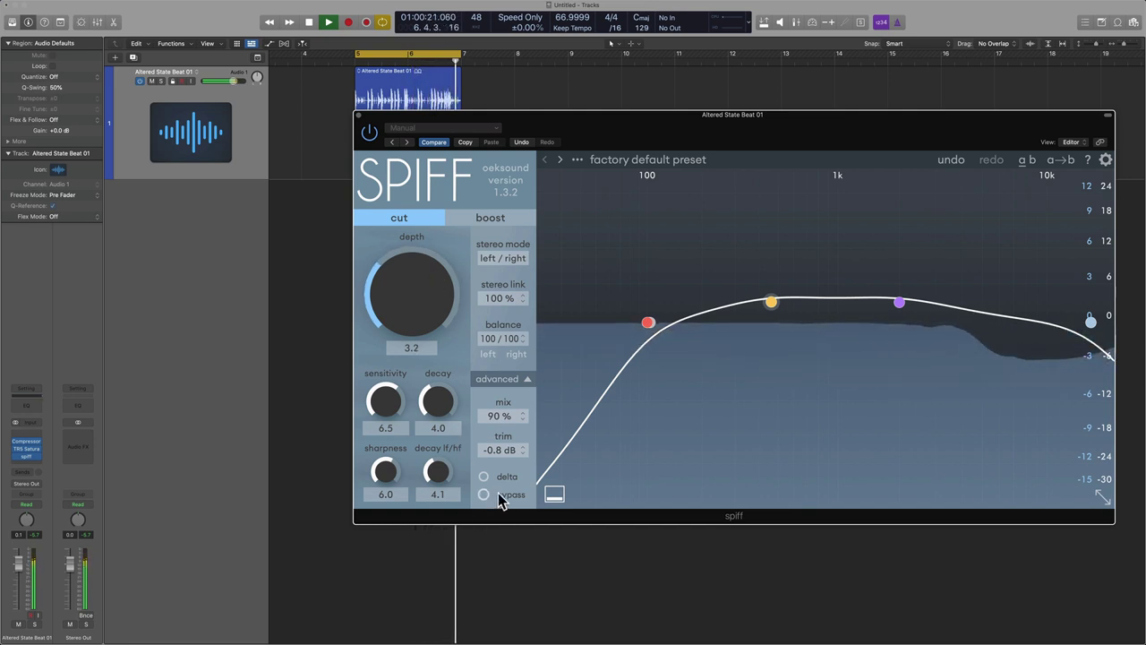
mouse_move(497, 499)
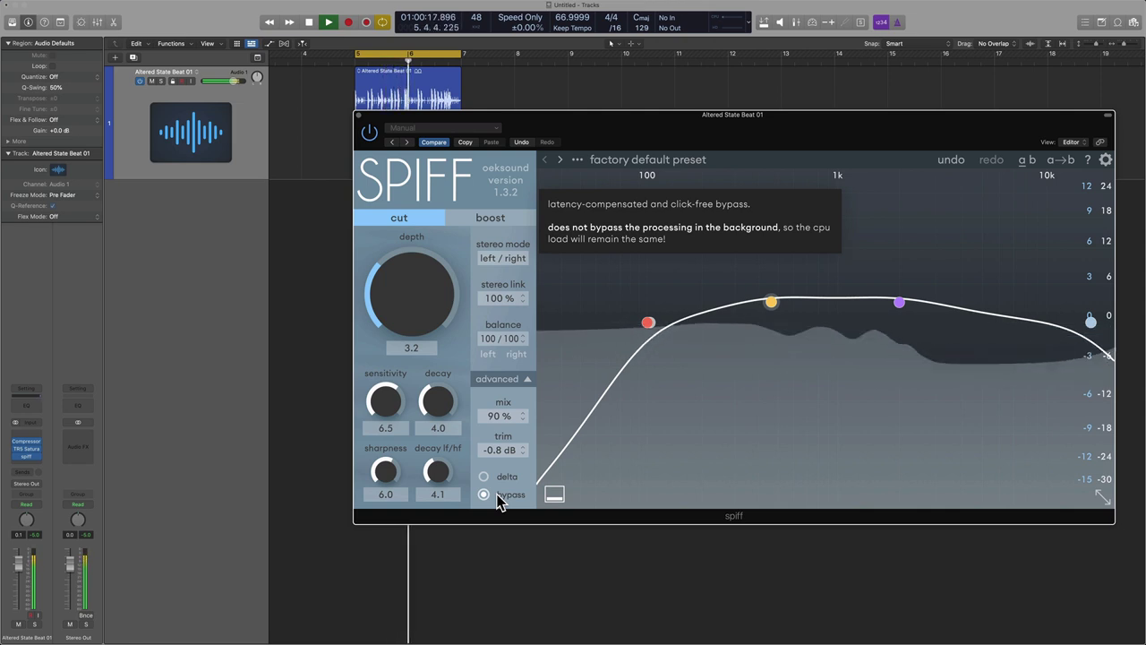
click(497, 501)
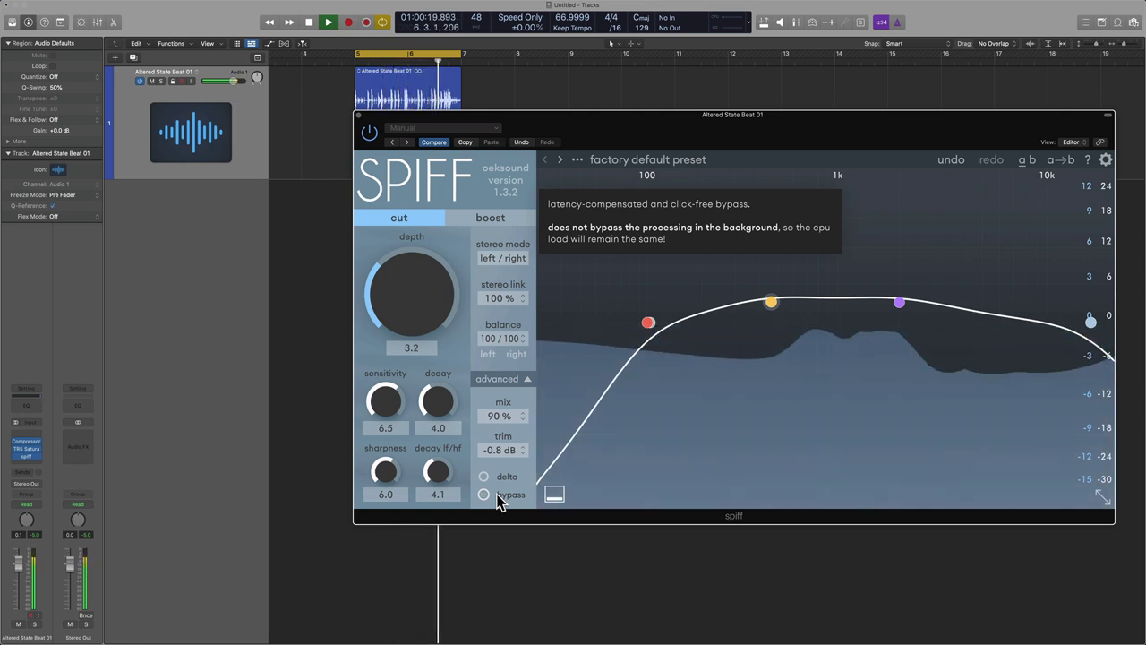